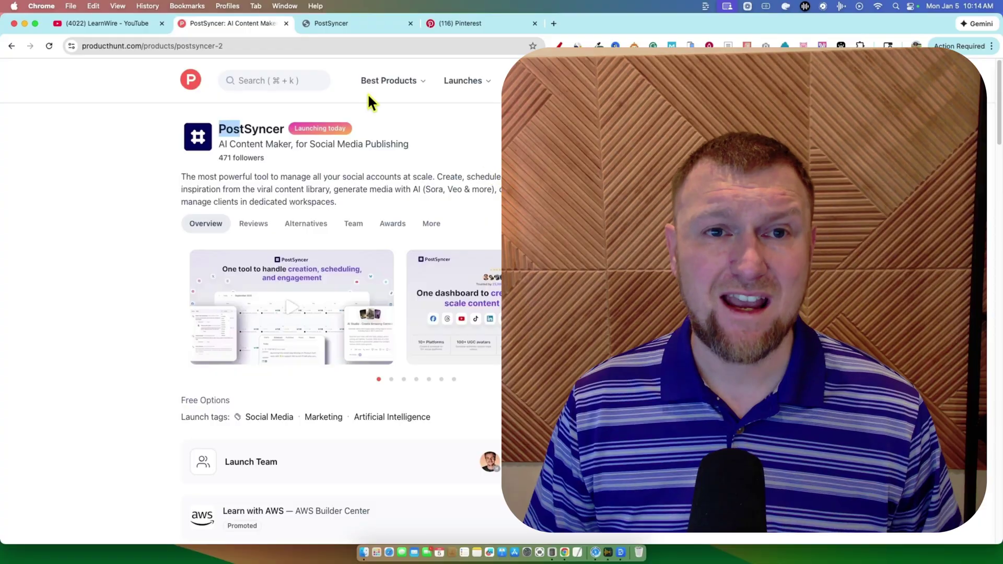
Highlight PostSyncer's #1 Day Rank and its AI Content Maker tagline on Product Hunt.
click(125, 157)
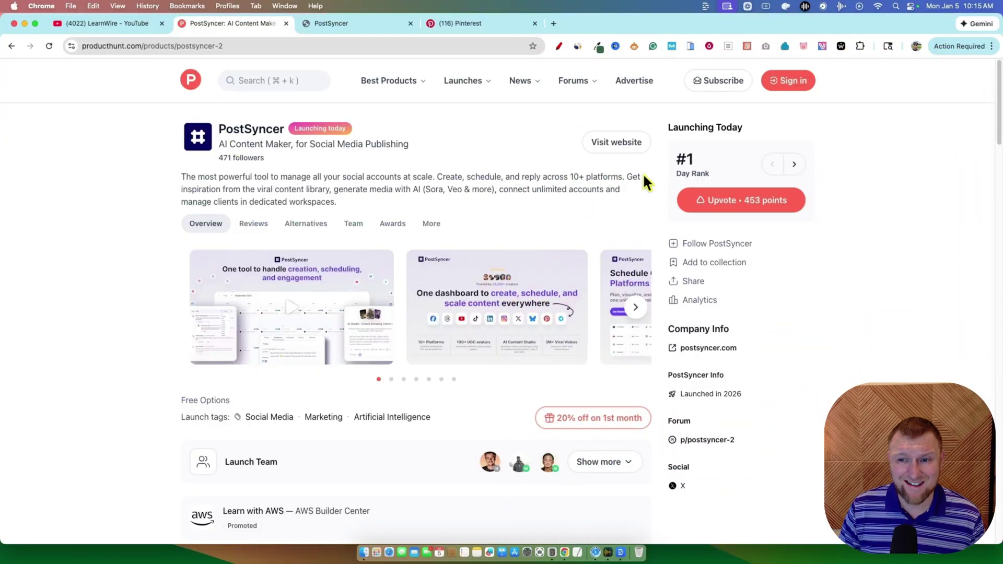
drag(678, 157, 709, 178)
drag(678, 128, 701, 166)
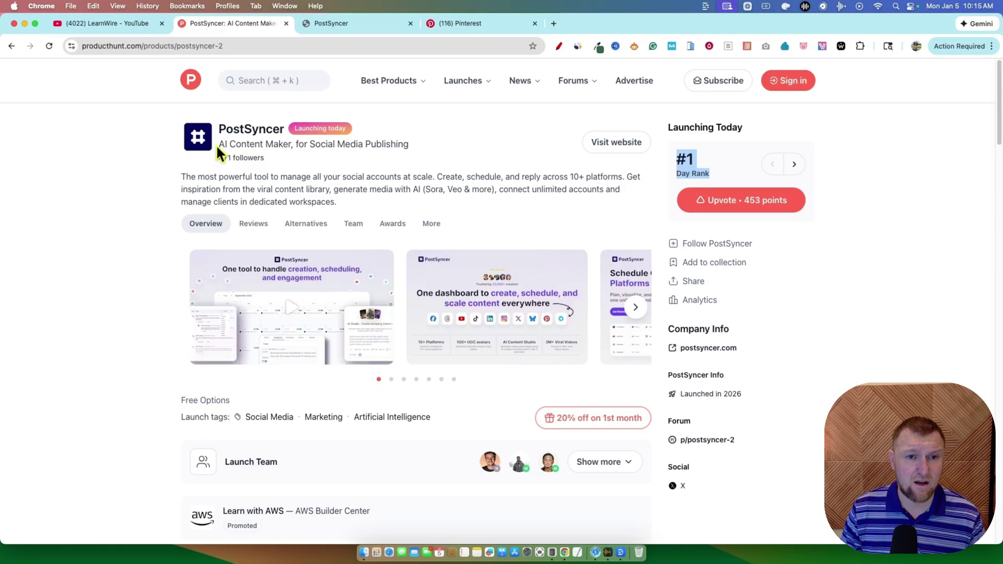
drag(217, 144, 442, 160)
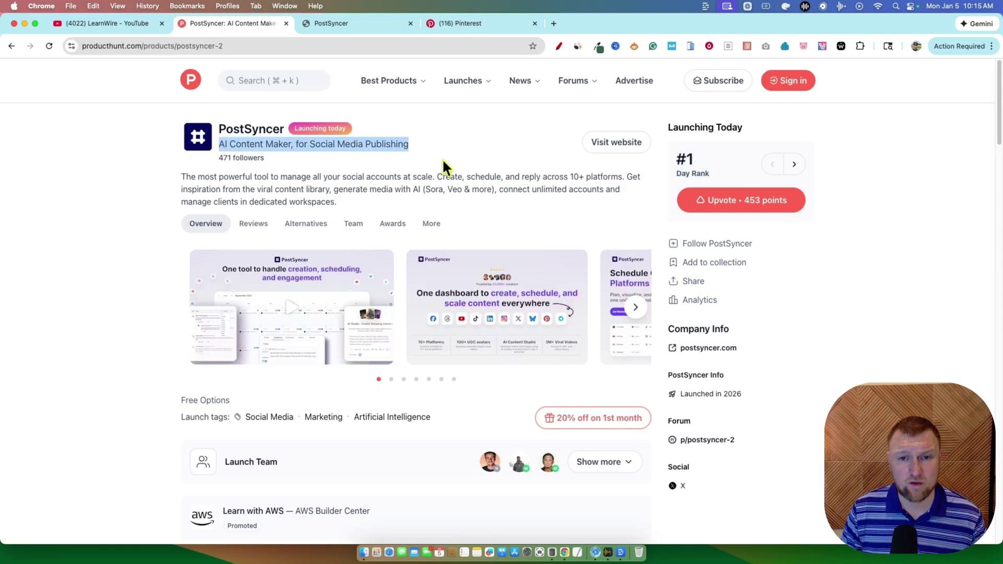
click(504, 189)
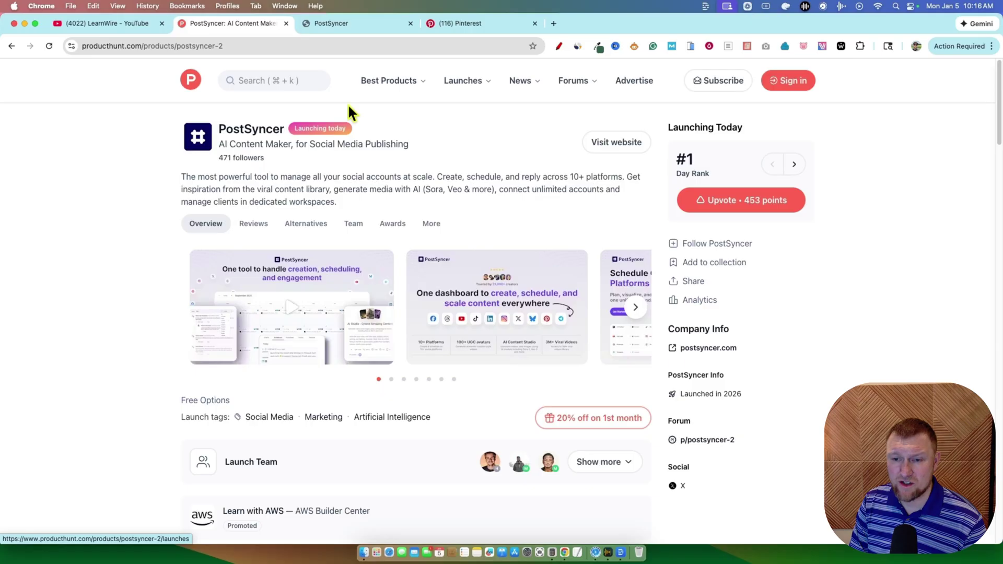
Expand the maker's first comment, then open PostSyncer's website from Product Hunt.
scroll(770, 462, down, 1)
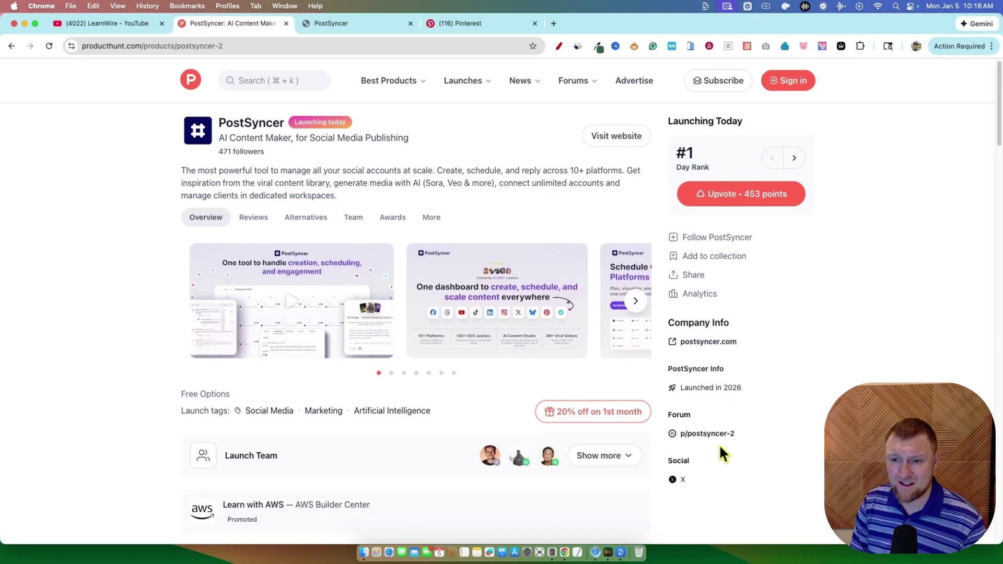
scroll(541, 408, down, 5)
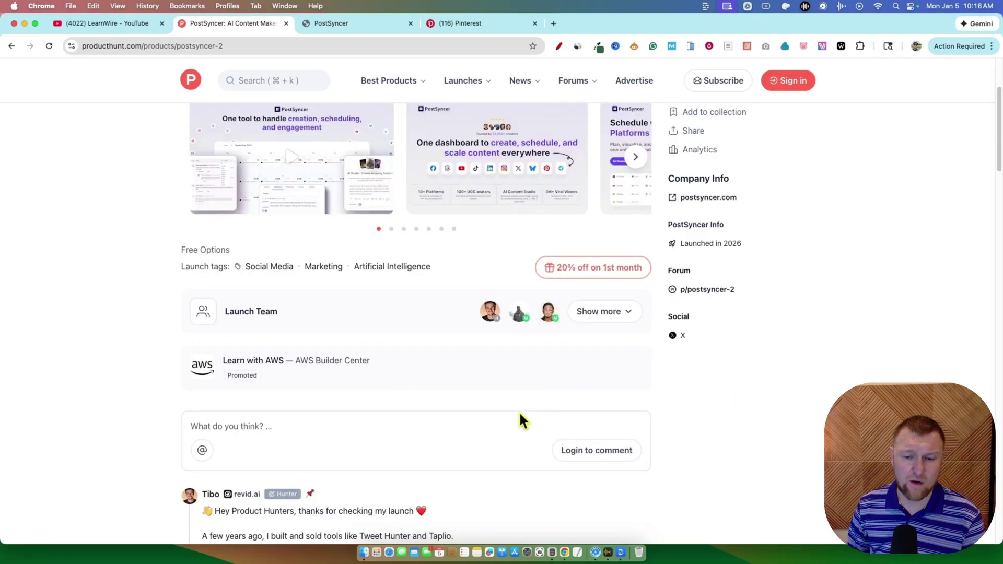
scroll(520, 418, down, 10)
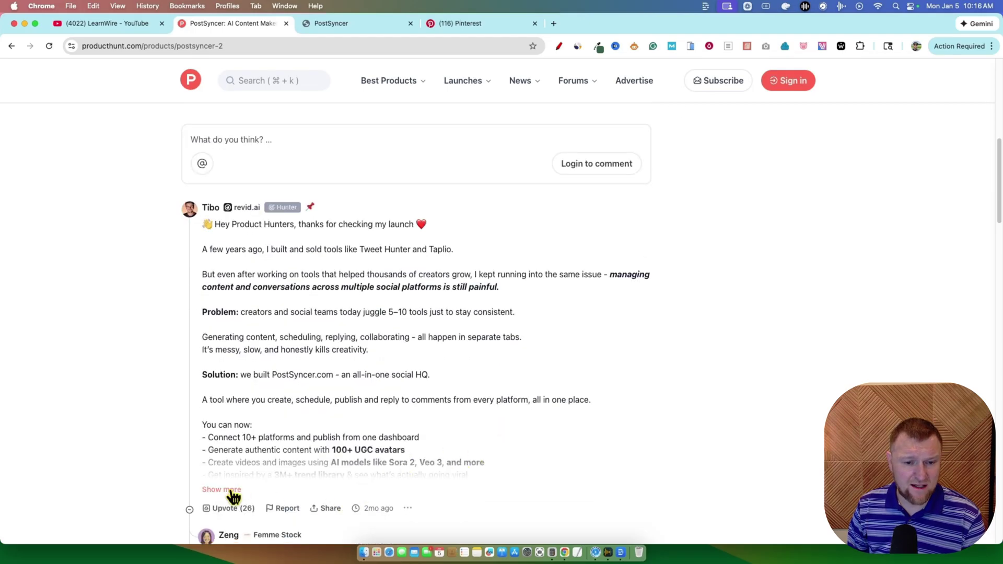
click(229, 490)
scroll(316, 444, down, 5)
scroll(316, 443, up, 20)
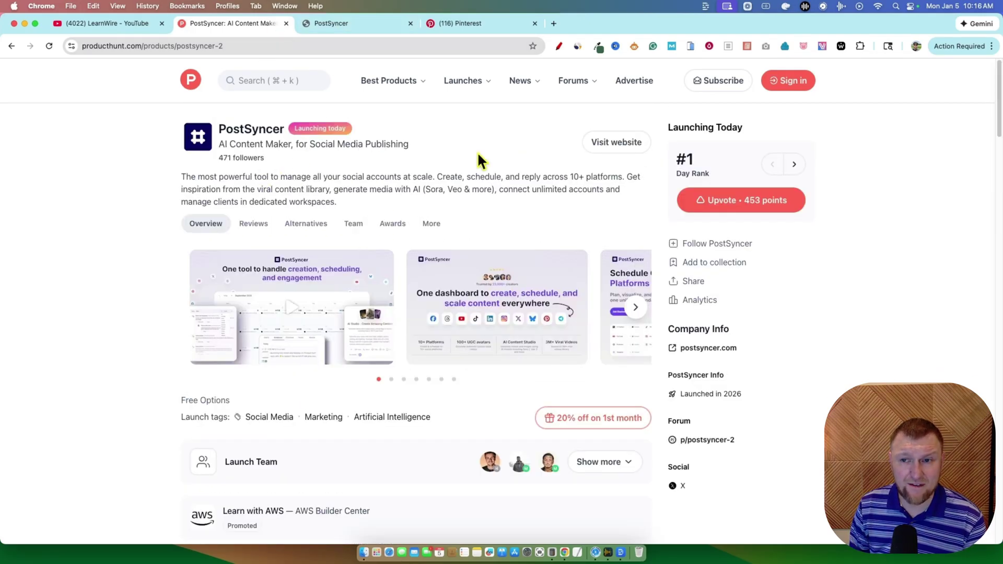
click(600, 151)
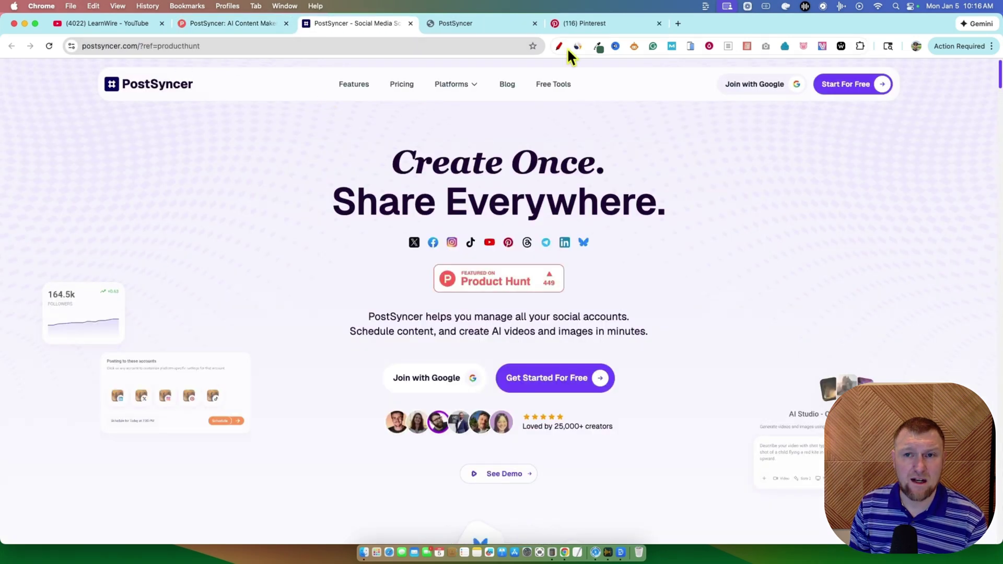
Check the site's Similarweb traffic statistics, then scroll through the homepage hero section.
click(577, 46)
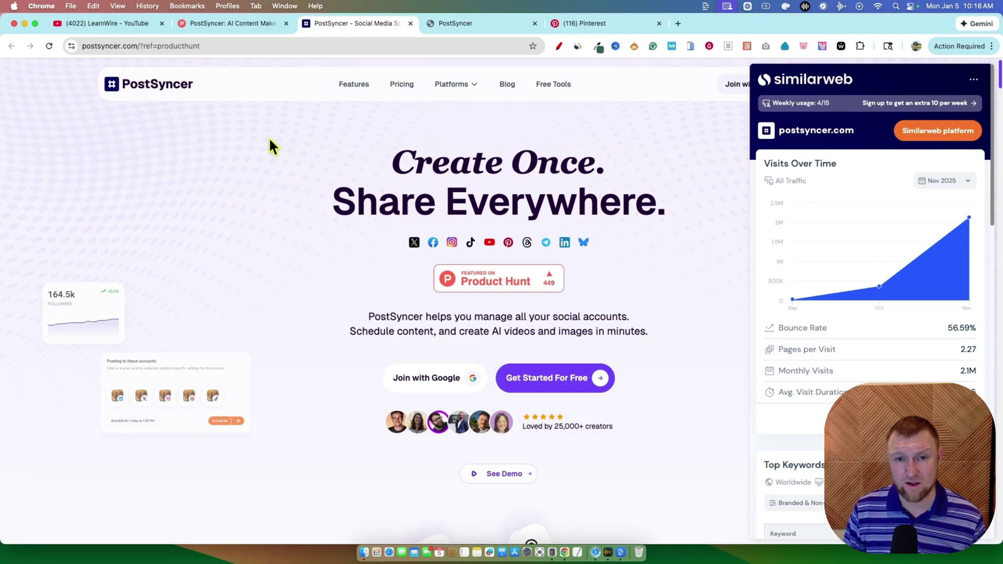
click(208, 139)
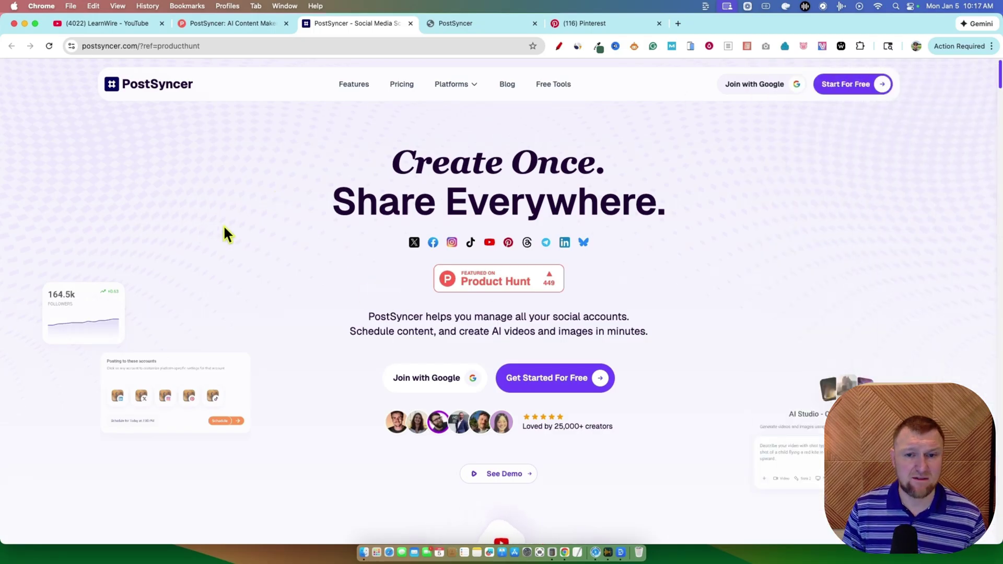
scroll(313, 284, down, 2)
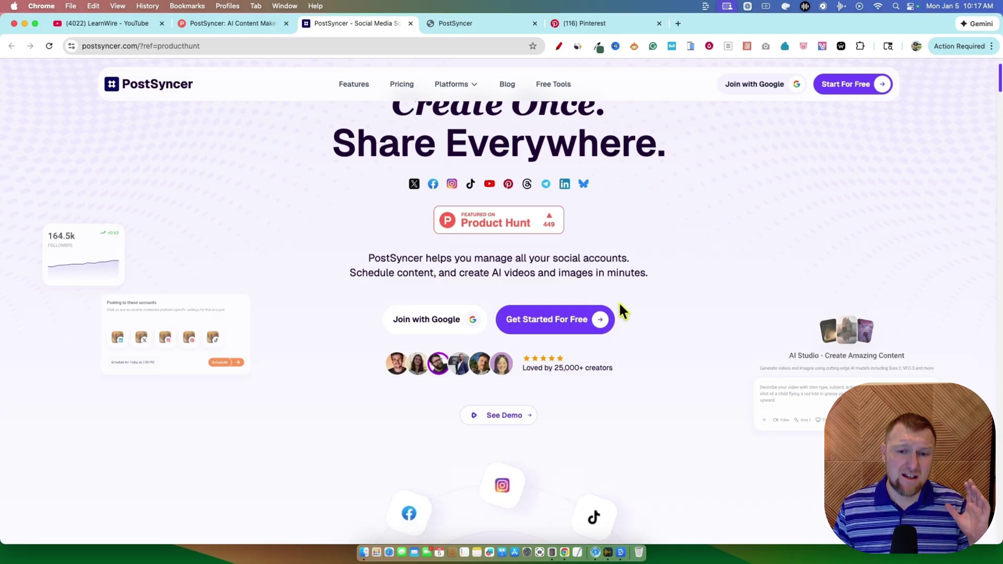
scroll(576, 293, down, 1)
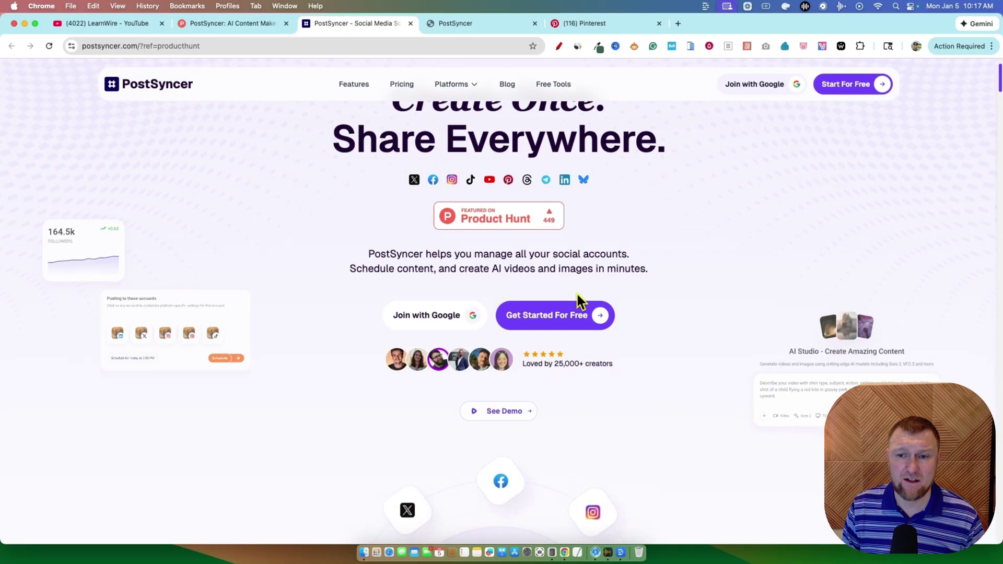
scroll(632, 288, down, 3)
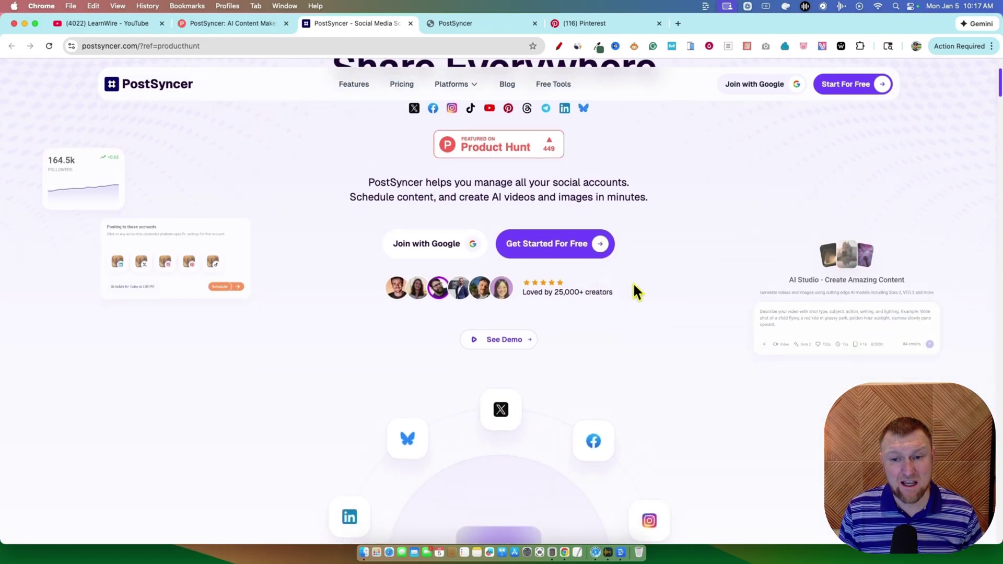
scroll(601, 314, up, 5)
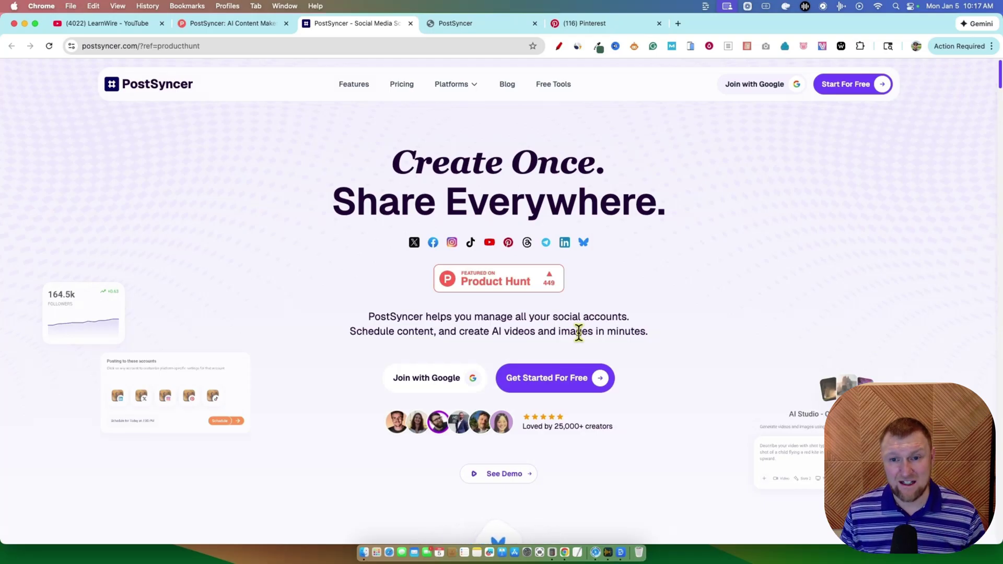
Jump to the pricing section and compare yearly versus monthly billing prices.
scroll(611, 277, down, 1)
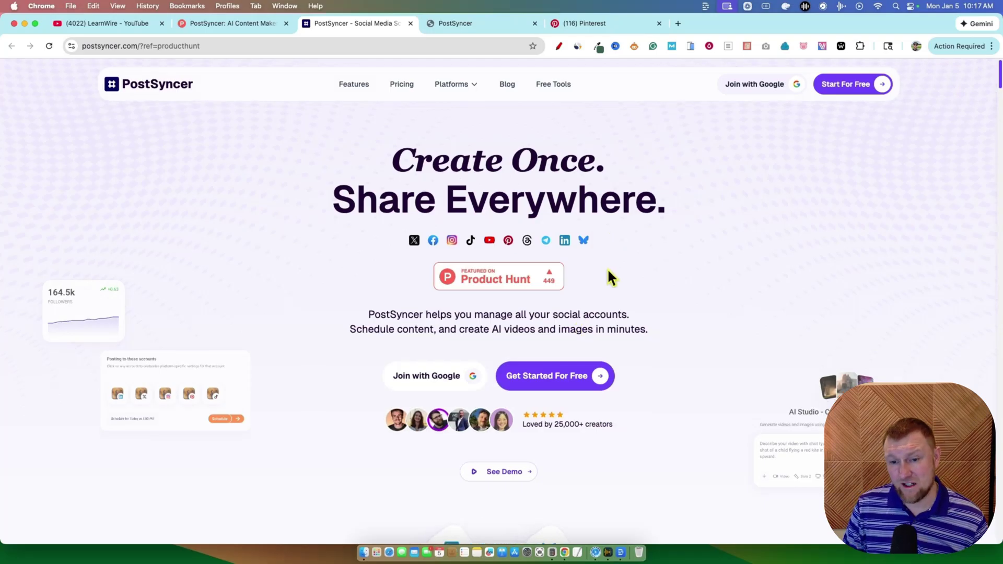
click(400, 85)
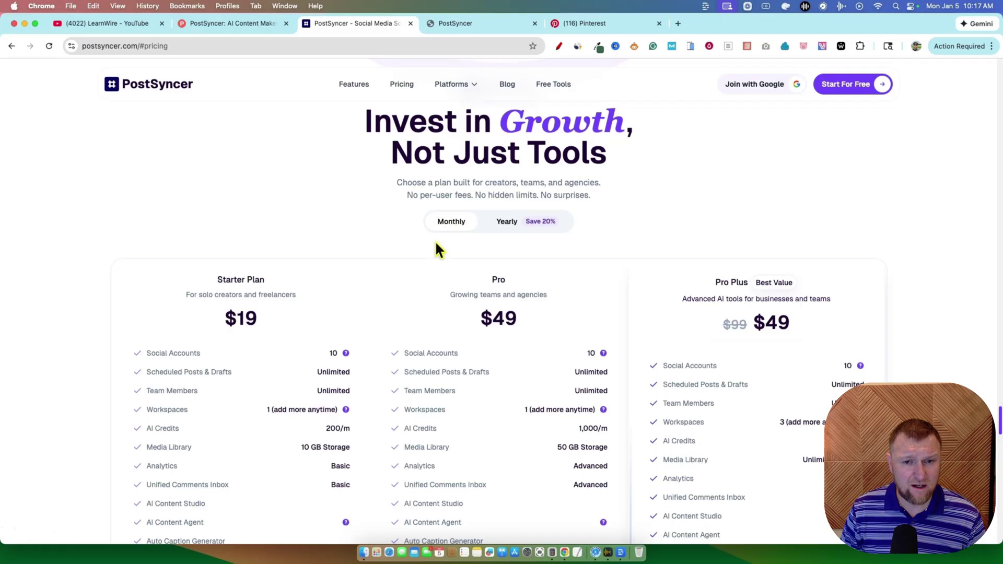
click(446, 222)
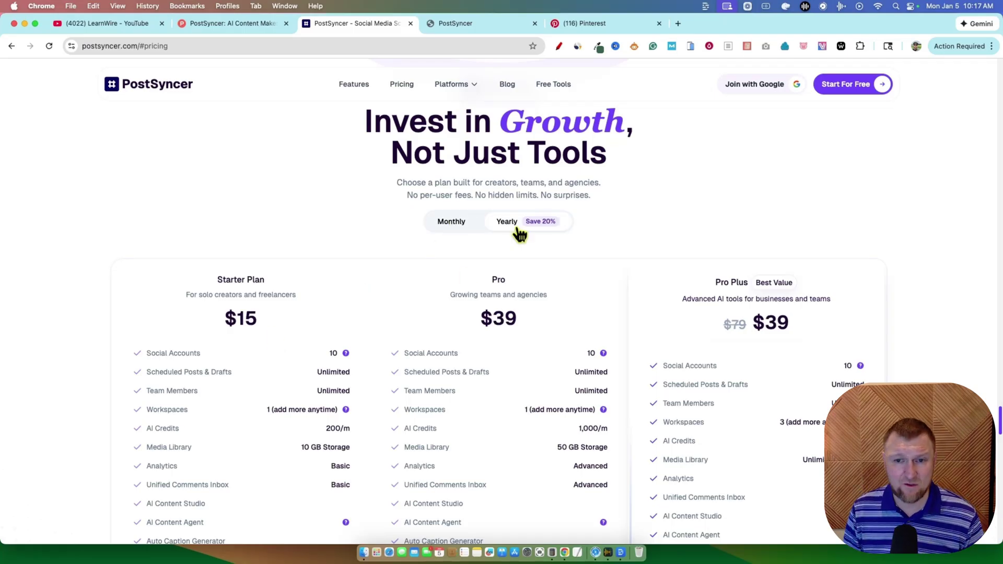
click(454, 225)
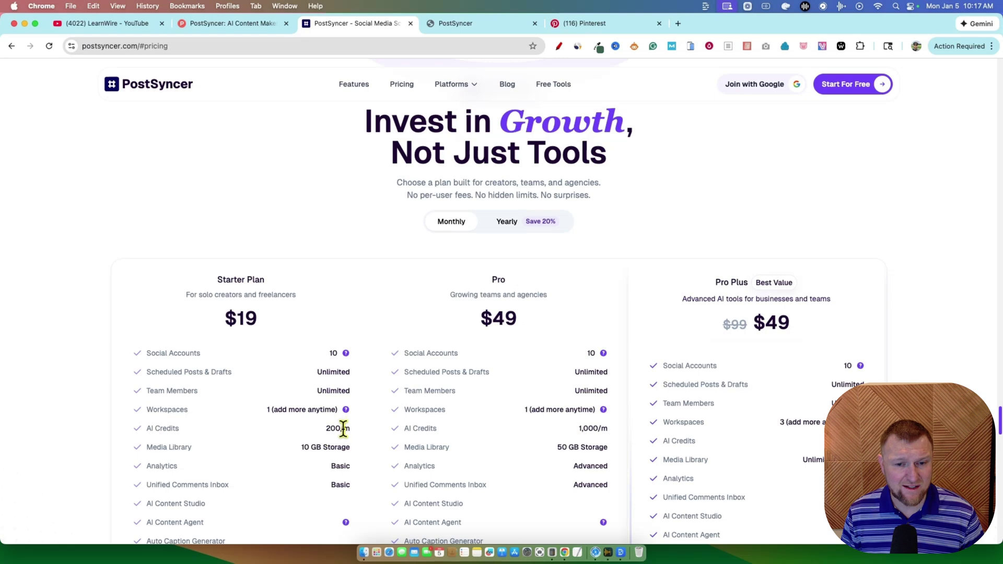
mouse_move(345, 410)
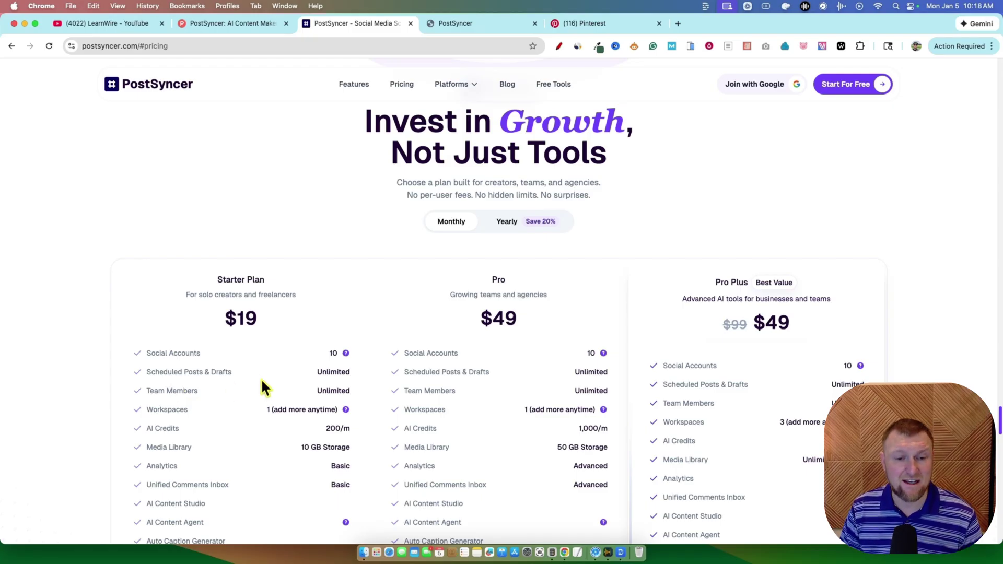
Review the plan features and highlight the Starter Plan's $19 monthly price.
scroll(262, 383, down, 3)
scroll(214, 376, down, 4)
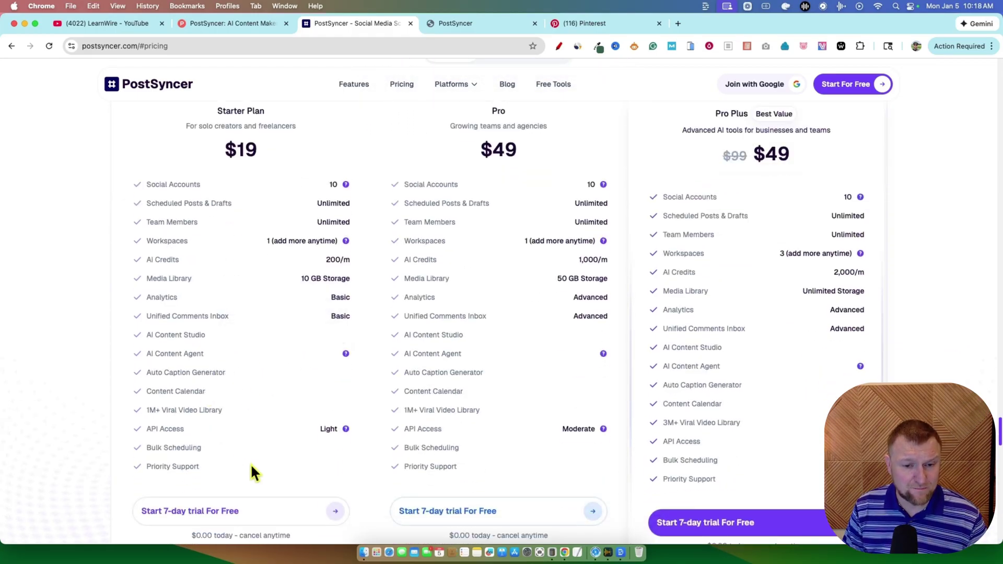
scroll(250, 463, down, 1)
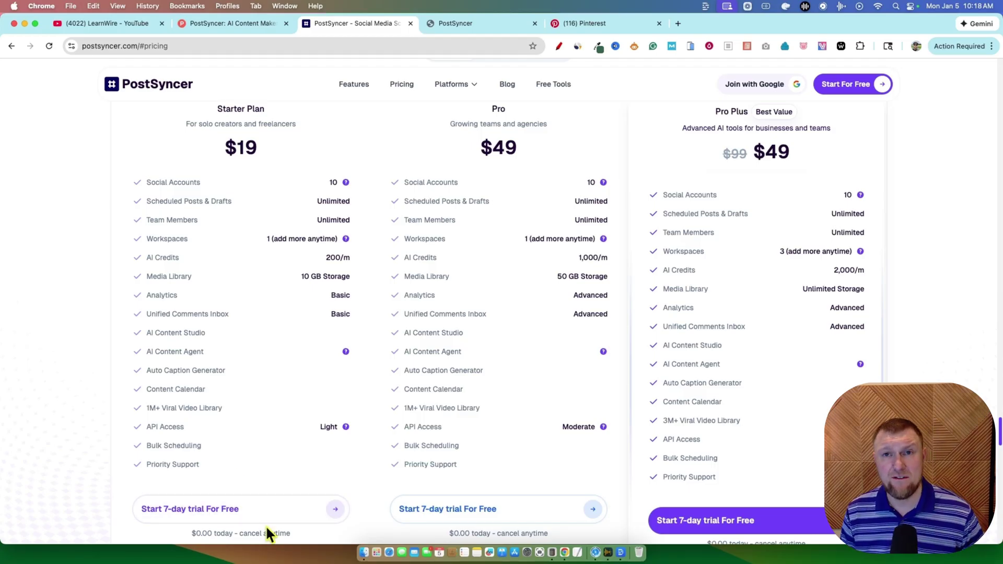
scroll(271, 525, down, 1)
scroll(264, 518, down, 2)
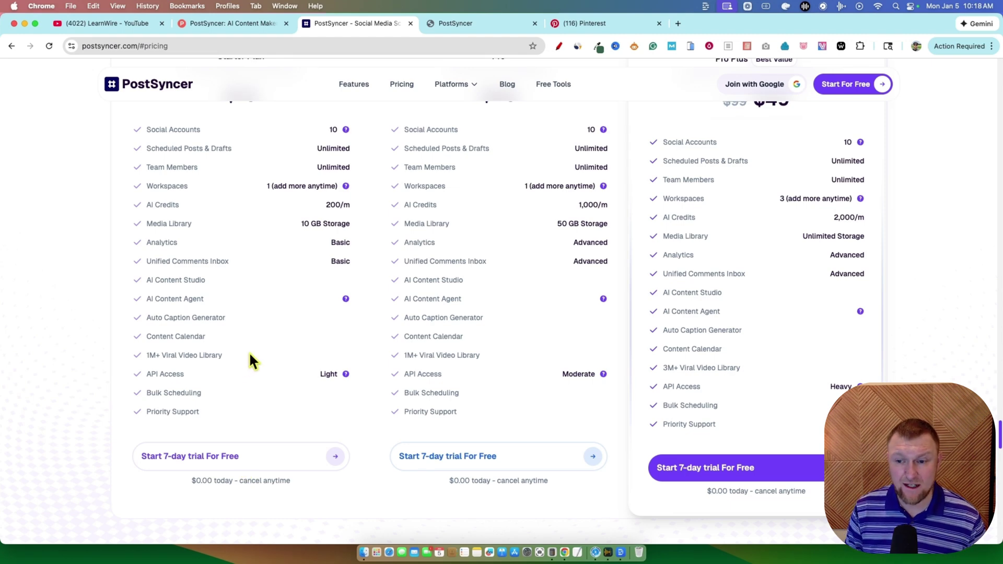
scroll(252, 358, up, 4)
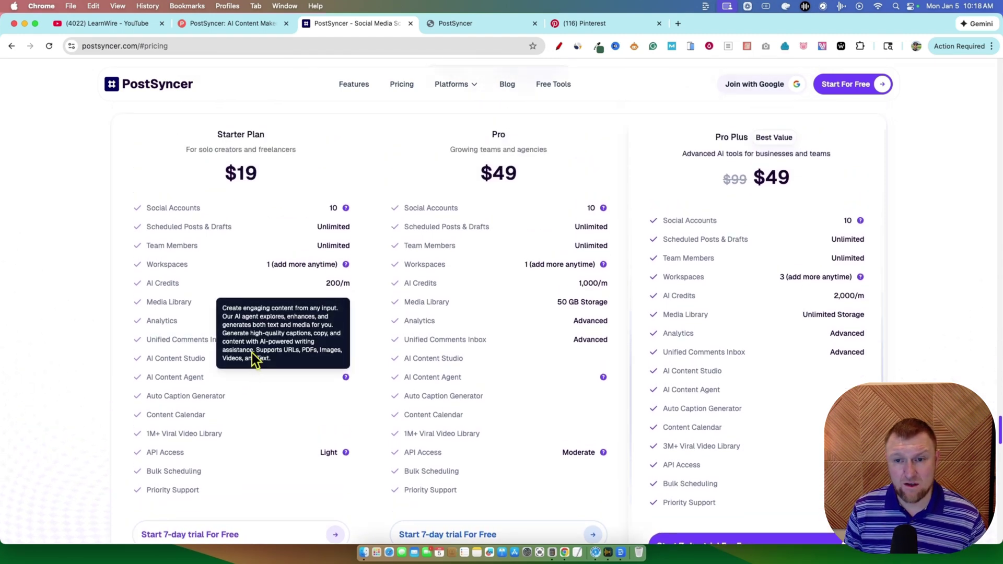
drag(213, 134, 264, 180)
click(354, 136)
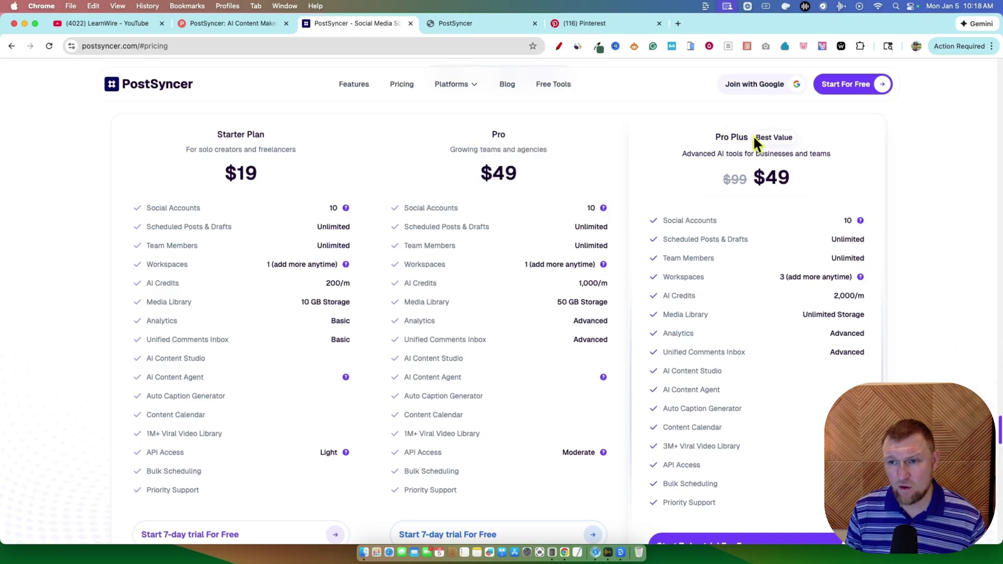
scroll(525, 305, down, 3)
scroll(526, 308, down, 5)
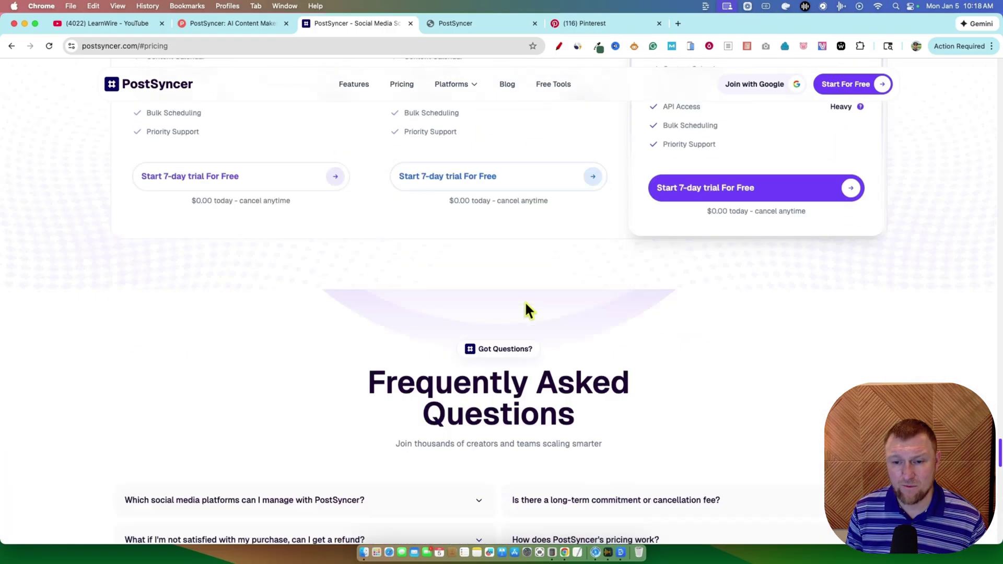
scroll(526, 309, up, 15)
scroll(524, 309, up, 3)
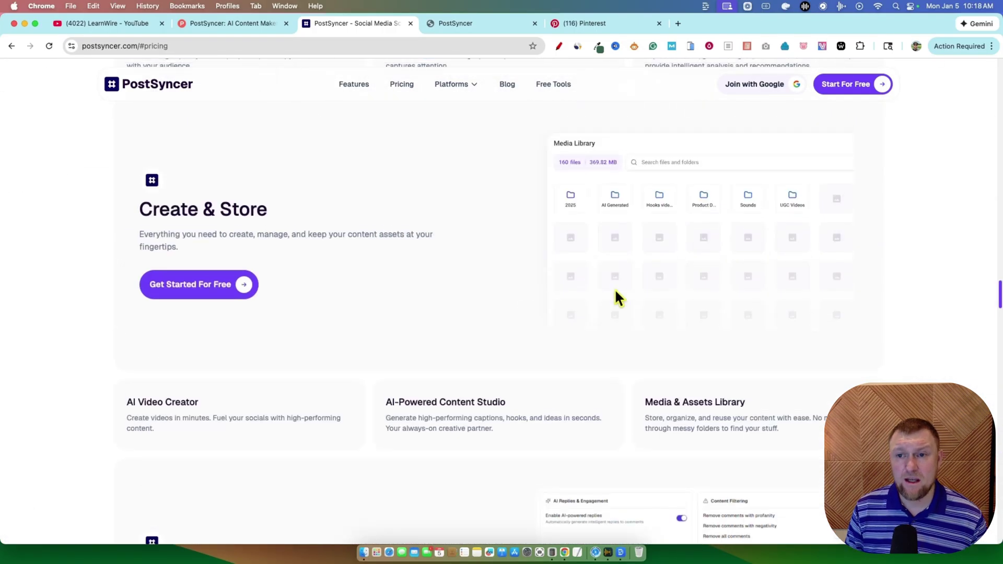
scroll(615, 298, down, 10)
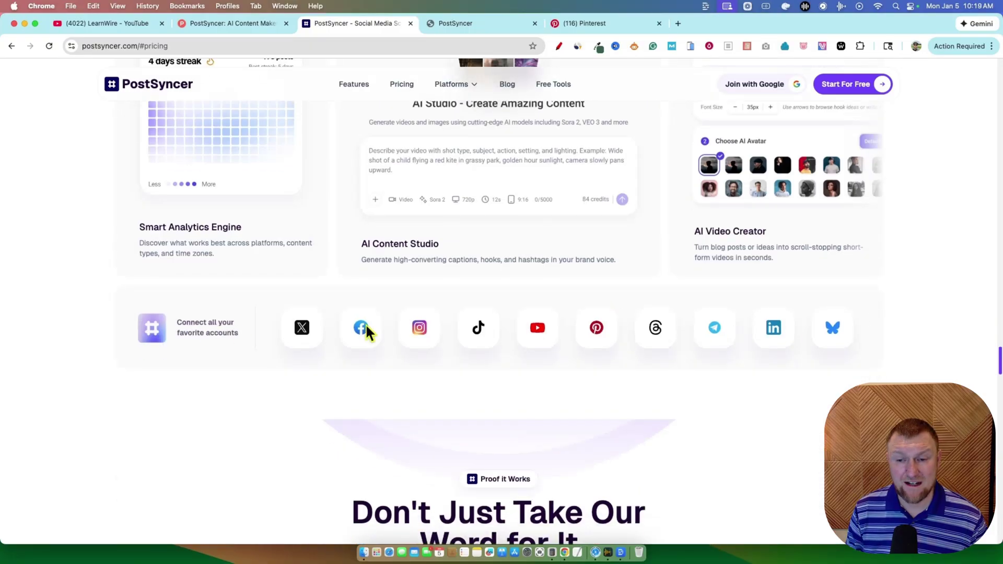
scroll(501, 298, up, 10)
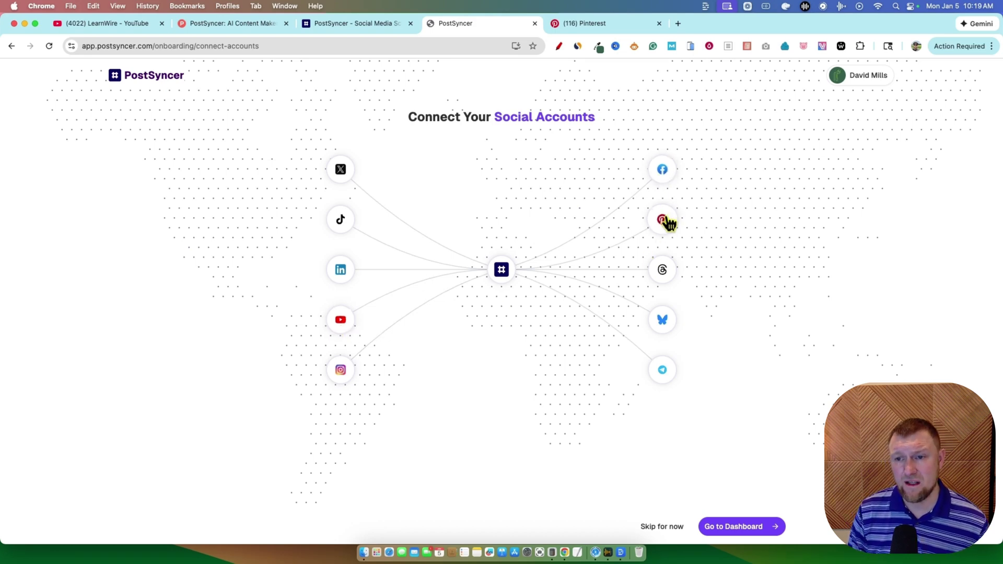
Connect the signed-in Facebook account with its permissions, then finish onboarding to the dashboard.
click(664, 171)
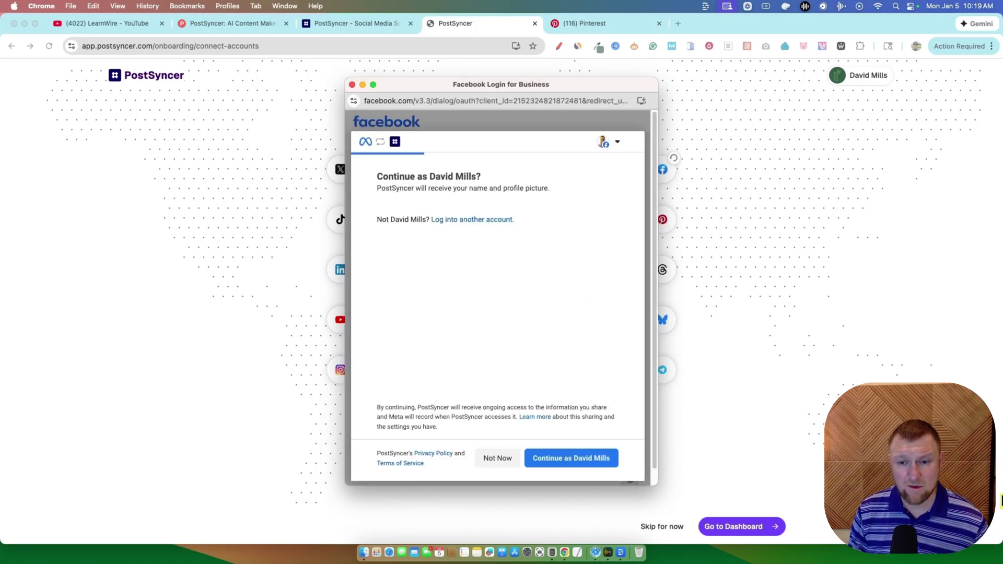
click(571, 458)
scroll(502, 318, down, 5)
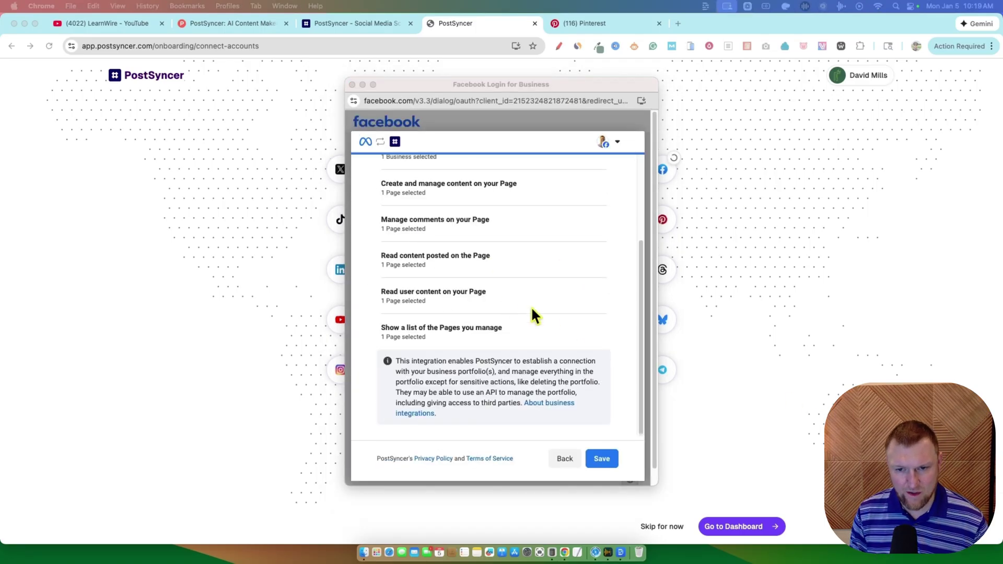
click(607, 461)
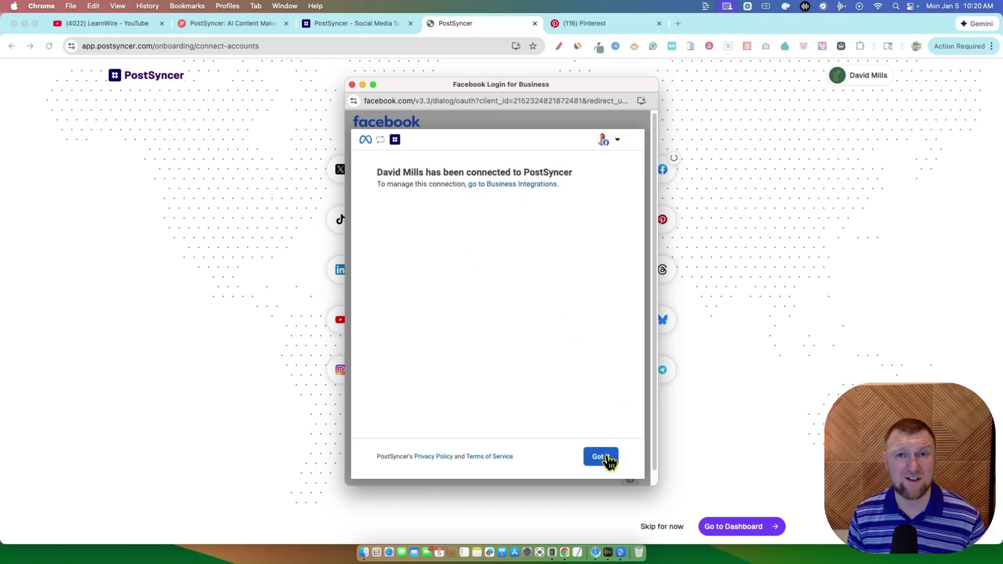
click(601, 457)
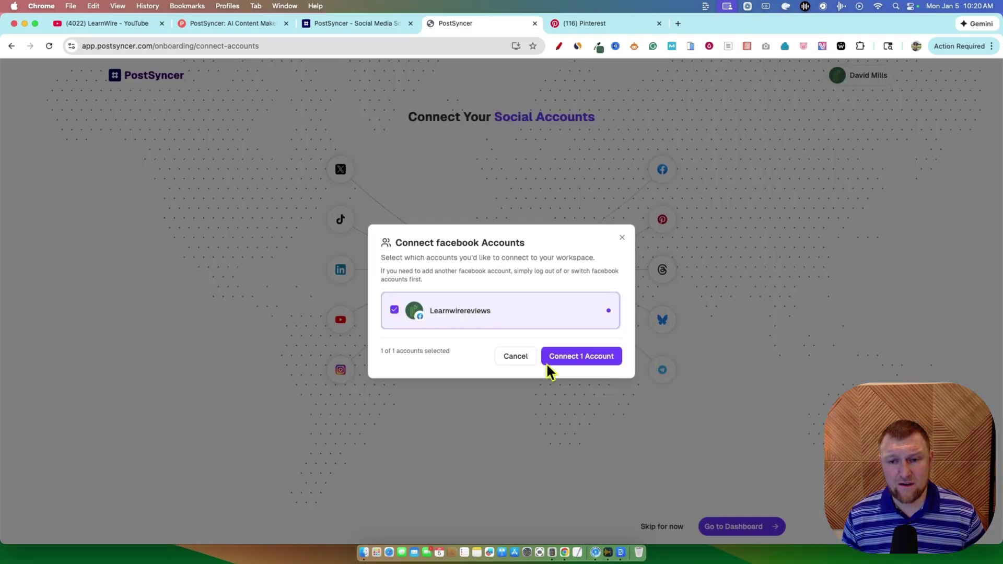
click(623, 238)
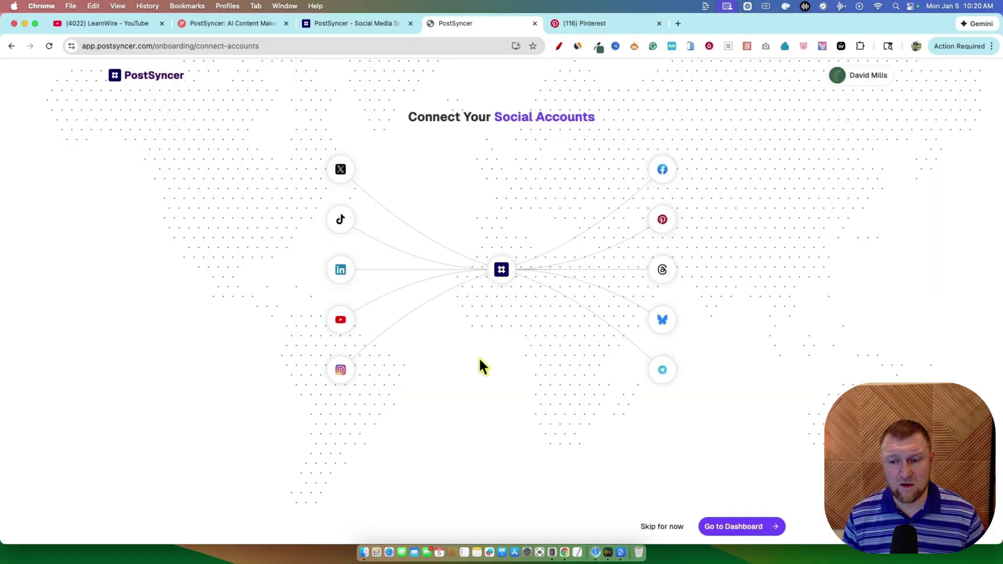
click(752, 525)
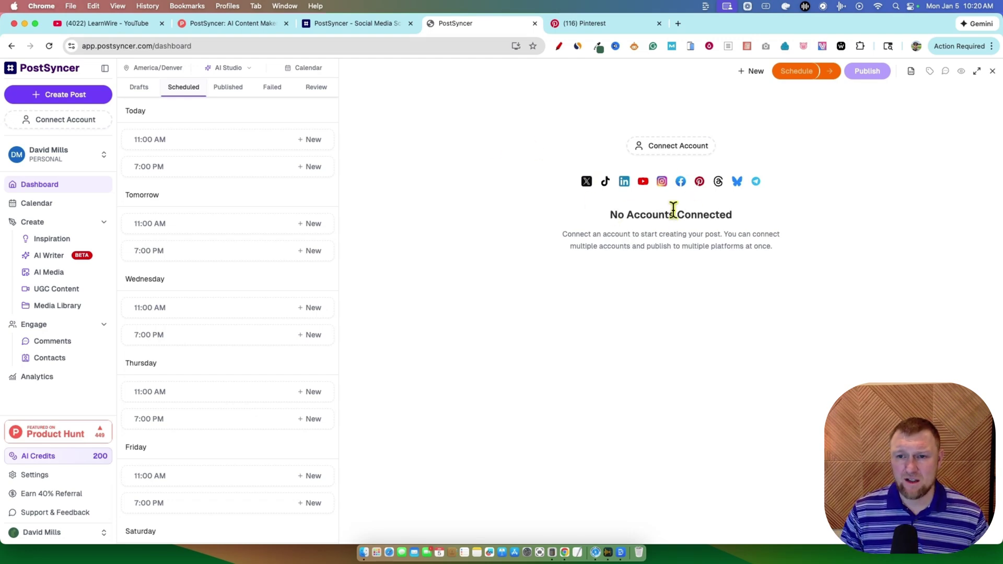
Reload the dashboard and go to the page for connecting social accounts.
click(49, 46)
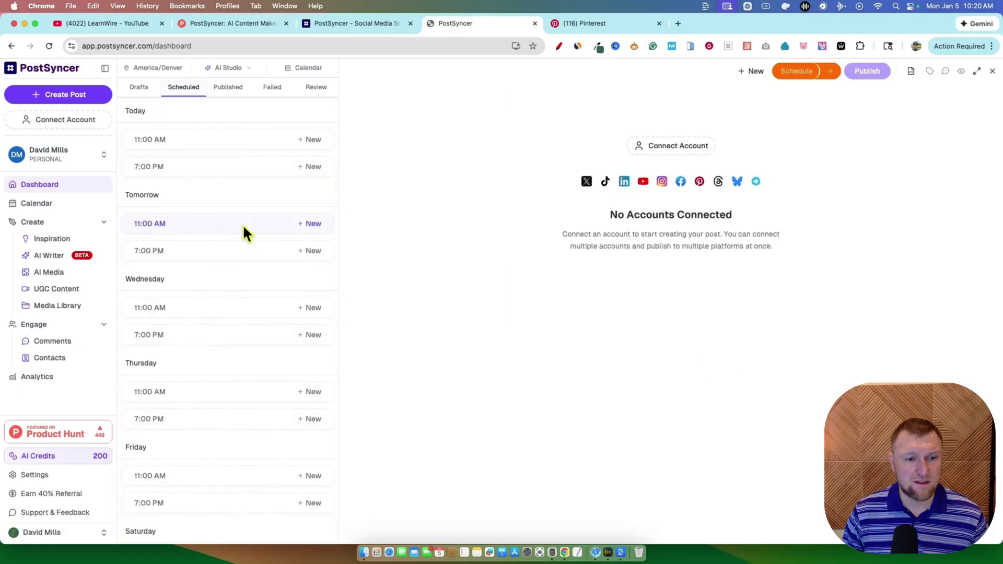
click(675, 184)
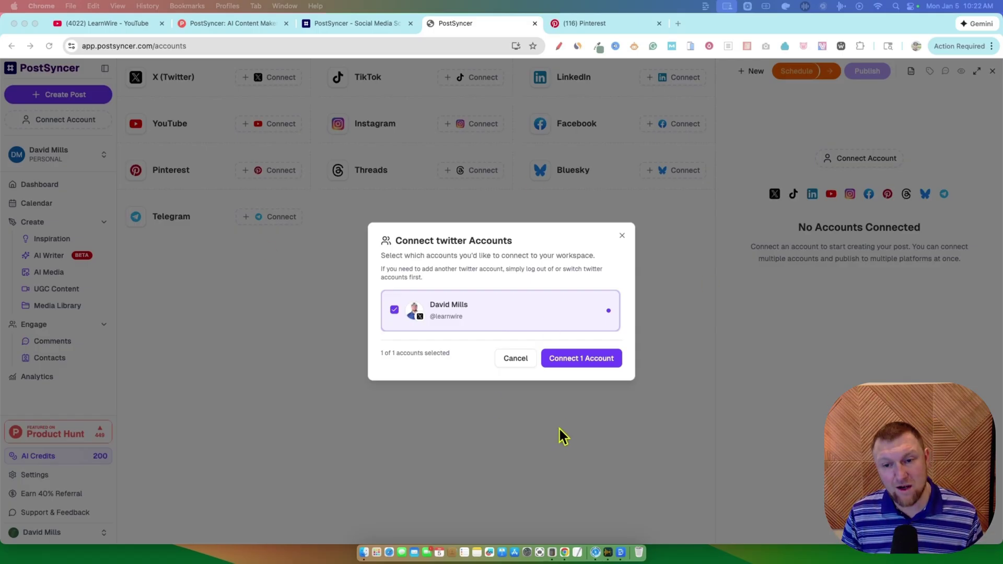
Confirm Connect 1 Account for the single authorized X account.
click(592, 359)
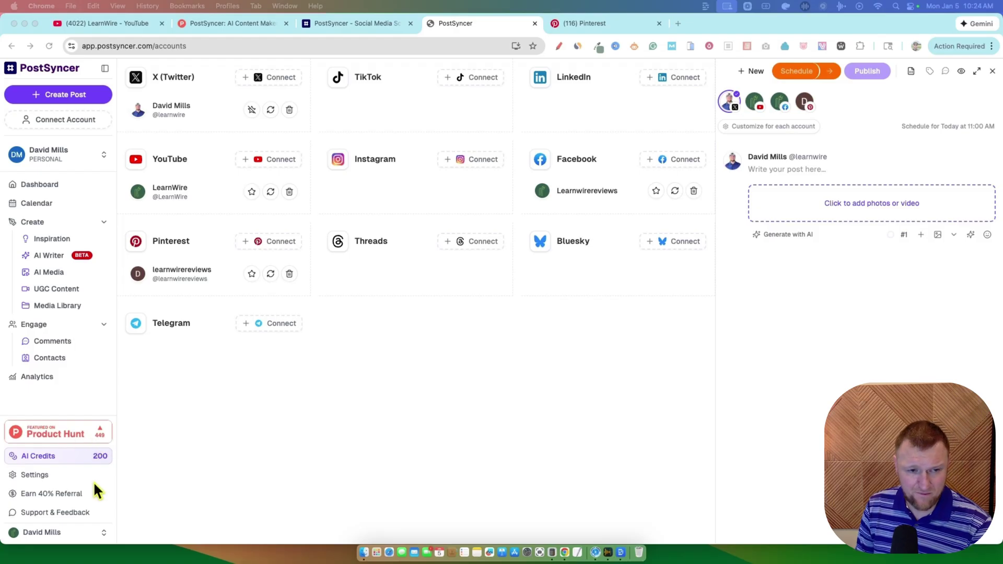
Open Analytics from the left sidebar.
click(40, 377)
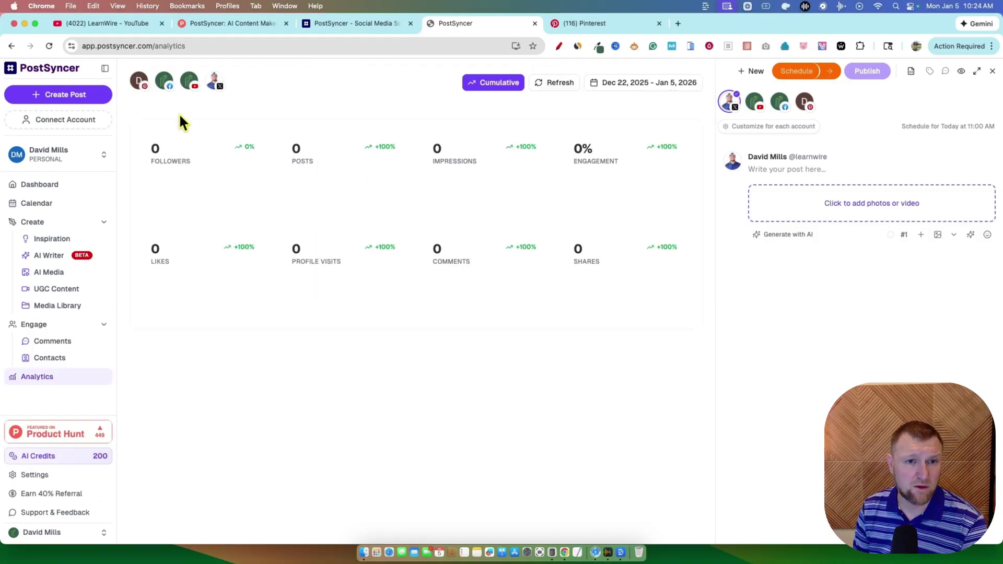
Include the Facebook, YouTube, X and Pinterest accounts in the analytics view.
click(165, 81)
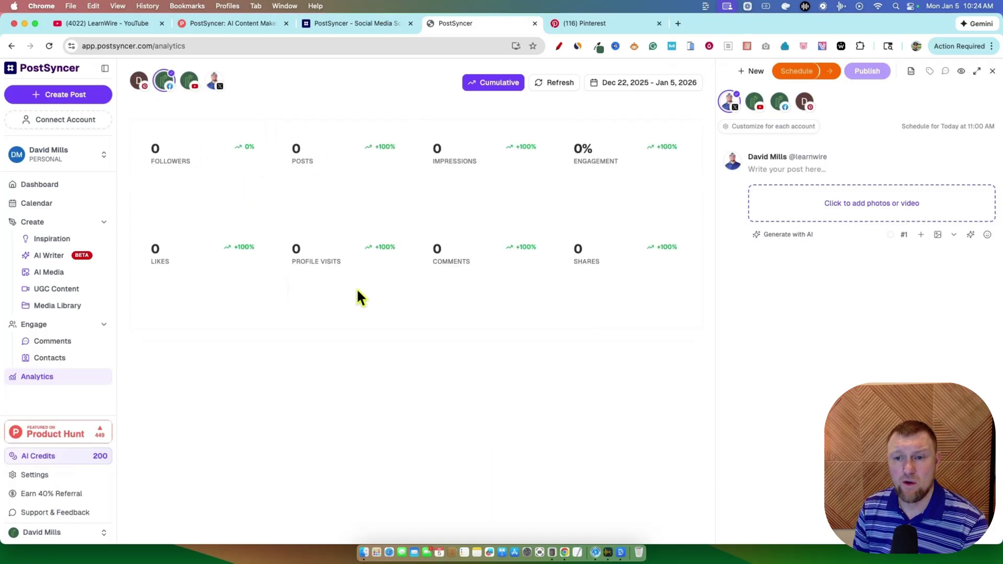
click(193, 86)
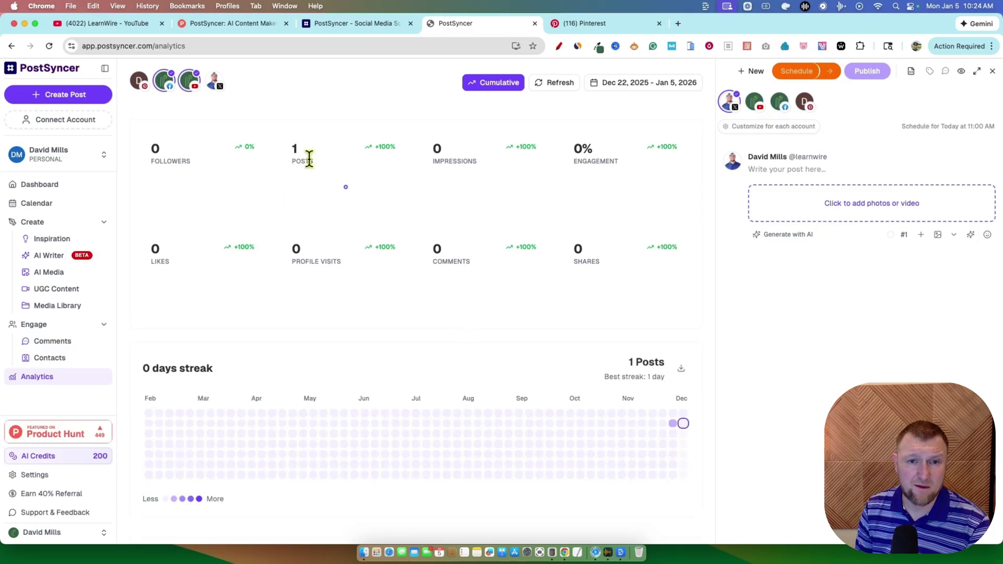
scroll(460, 393, down, 4)
scroll(264, 166, up, 4)
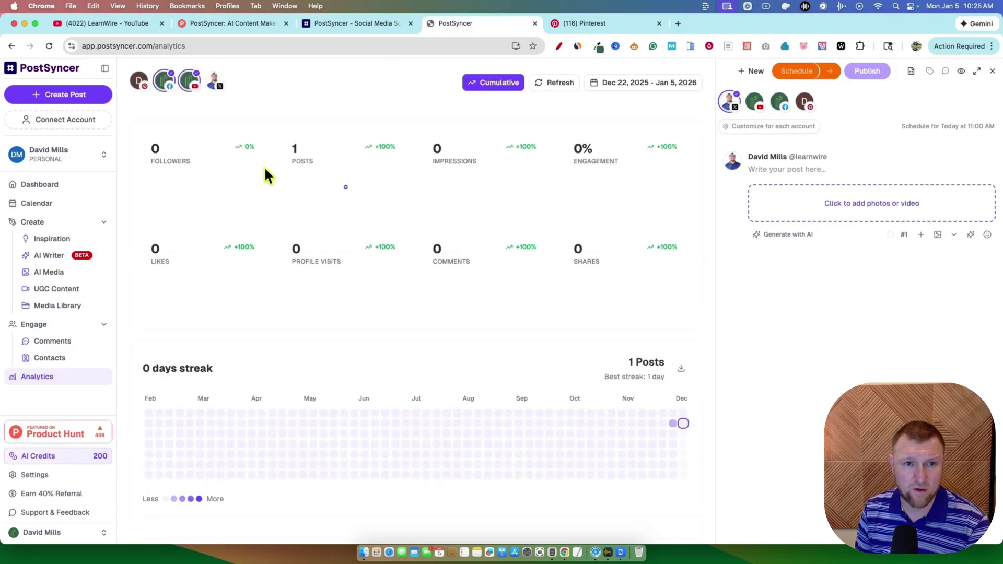
click(214, 82)
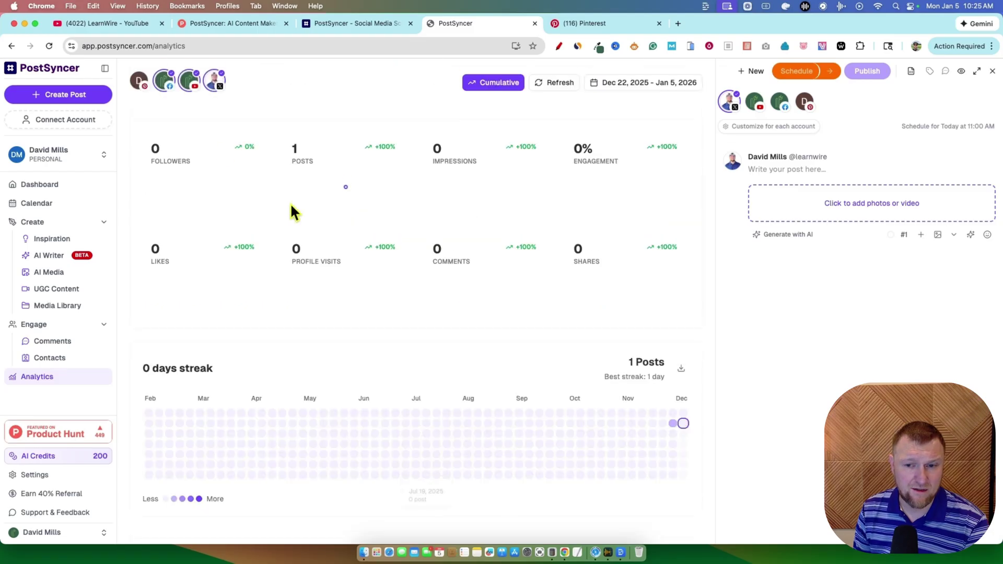
click(138, 81)
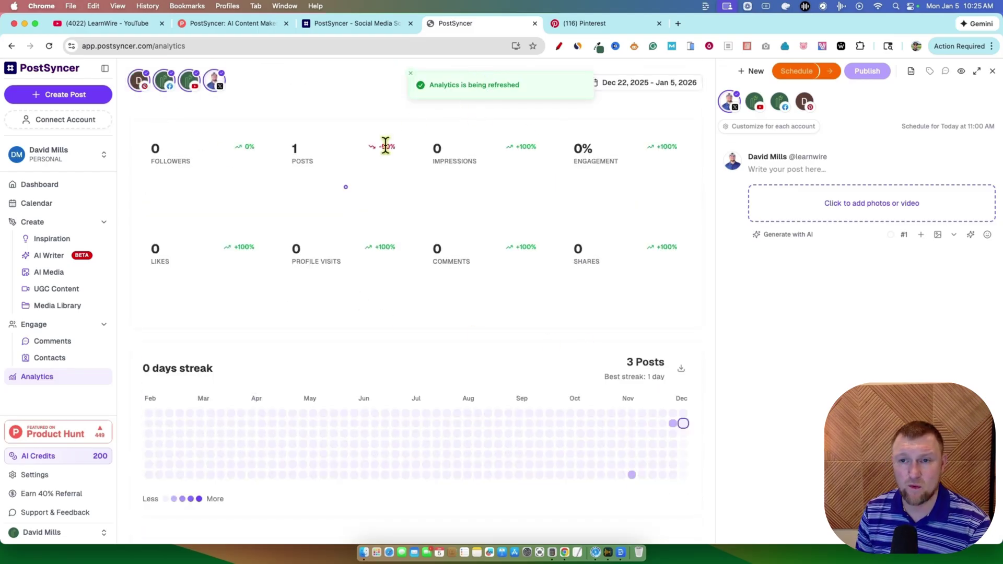
Set the analytics date range to the last 90 days.
click(653, 82)
click(674, 239)
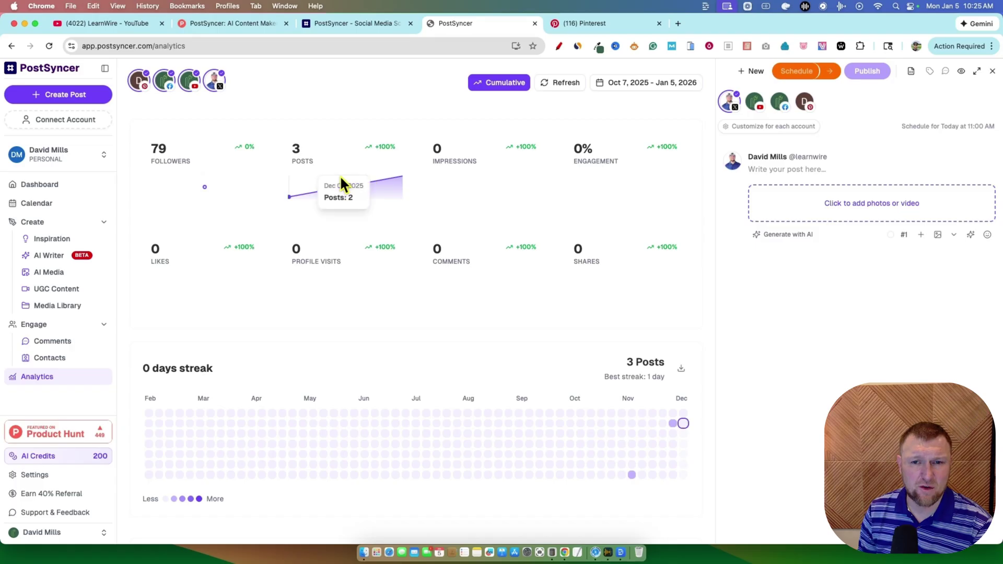
scroll(490, 371, down, 8)
scroll(432, 463, up, 8)
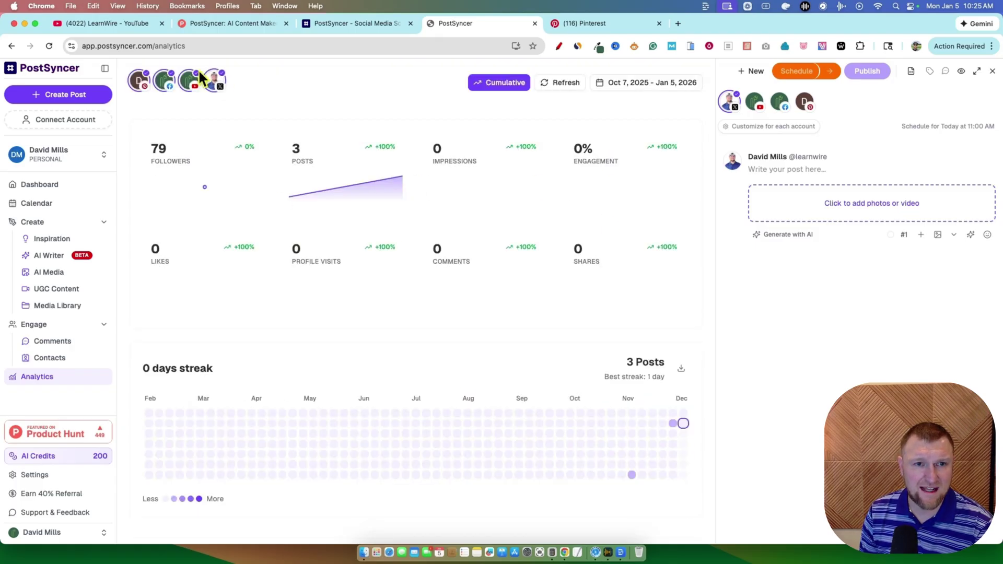
click(179, 89)
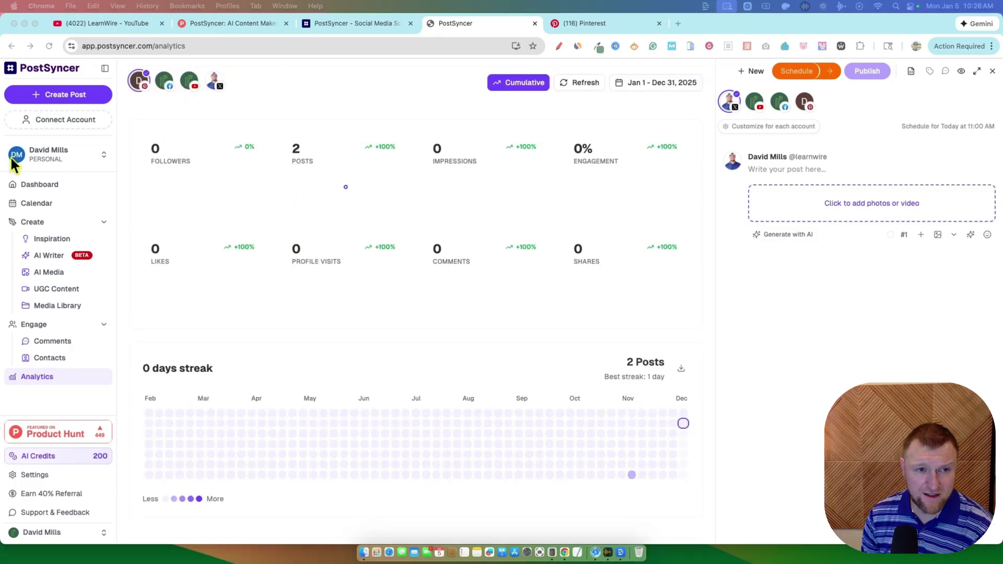
click(103, 159)
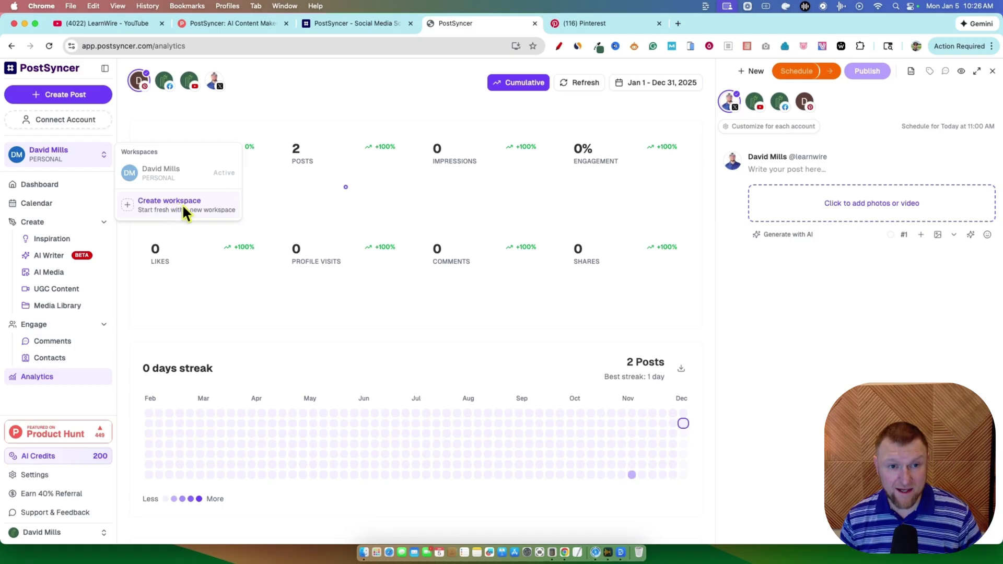
click(270, 110)
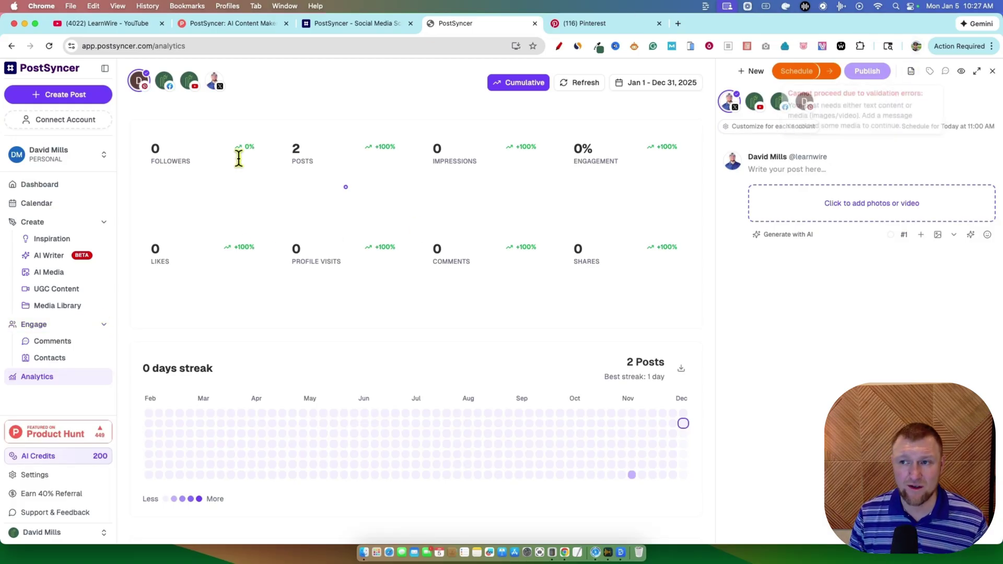
From the content calendar, start a new post and expand its composer to full page.
click(38, 204)
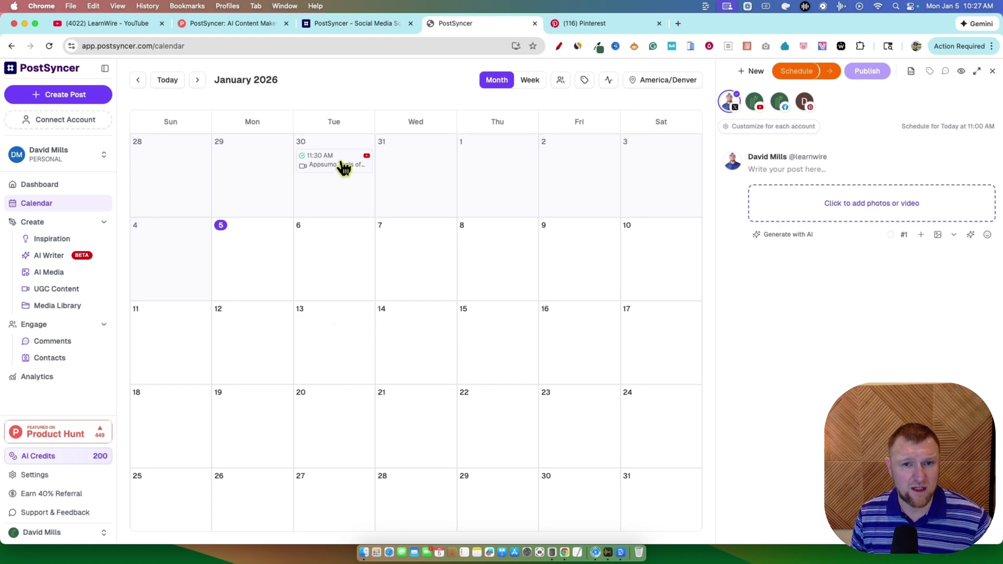
scroll(421, 394, down, 1)
scroll(420, 390, up, 1)
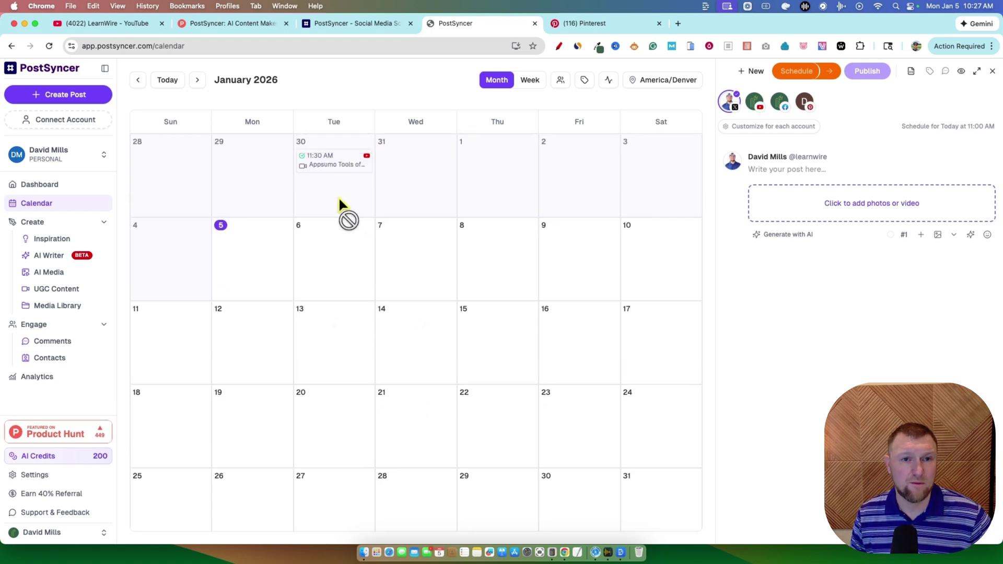
click(69, 95)
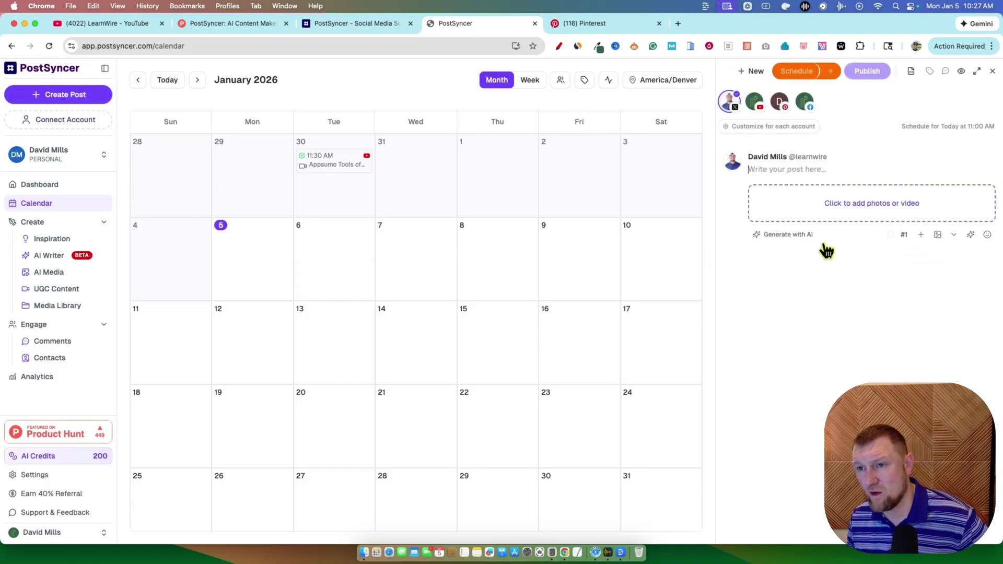
click(977, 70)
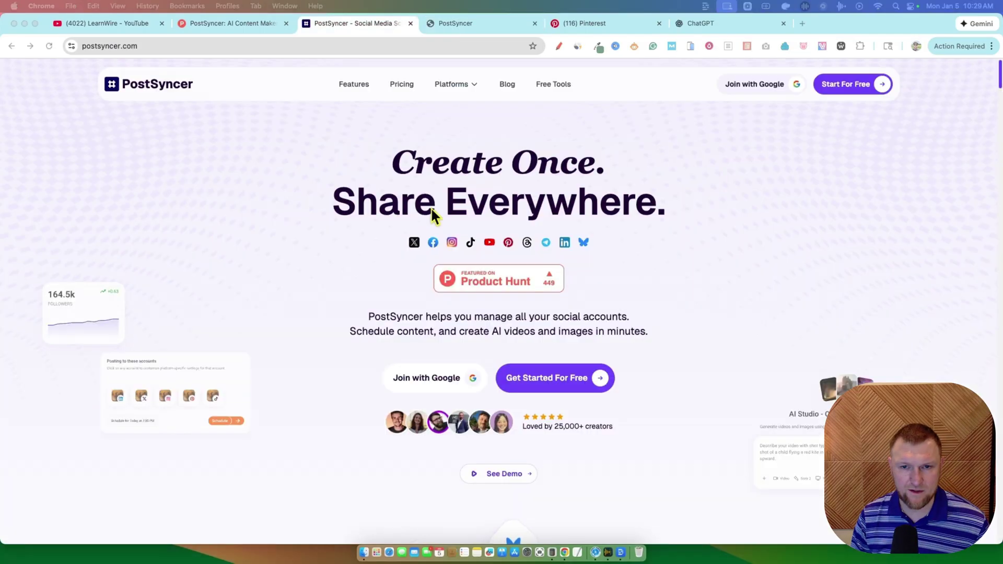
Paste the copied PostSyncer page text into ChatGPT and send it as a prompt.
key(super+a)
scroll(479, 336, down, 10)
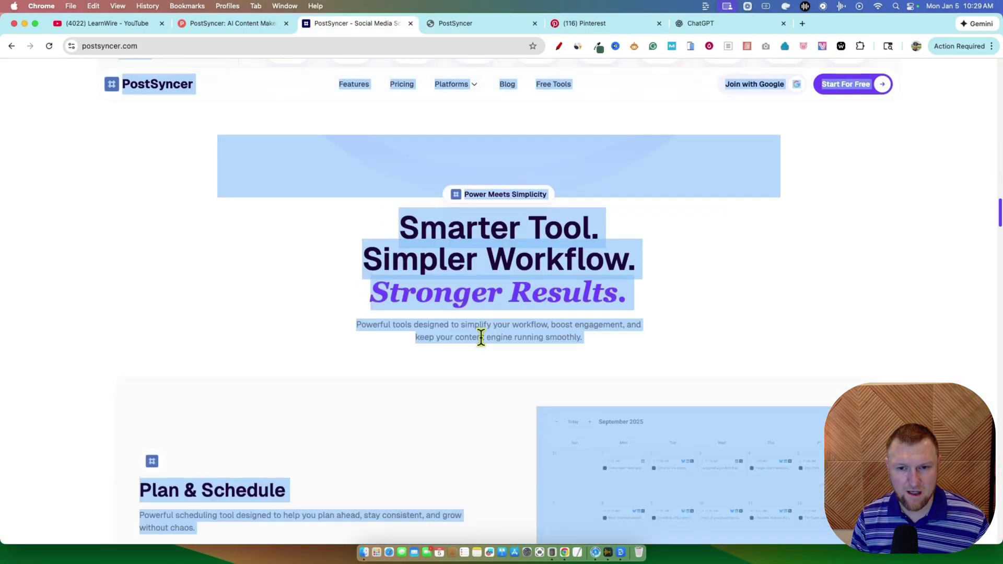
scroll(478, 324, up, 10)
click(700, 23)
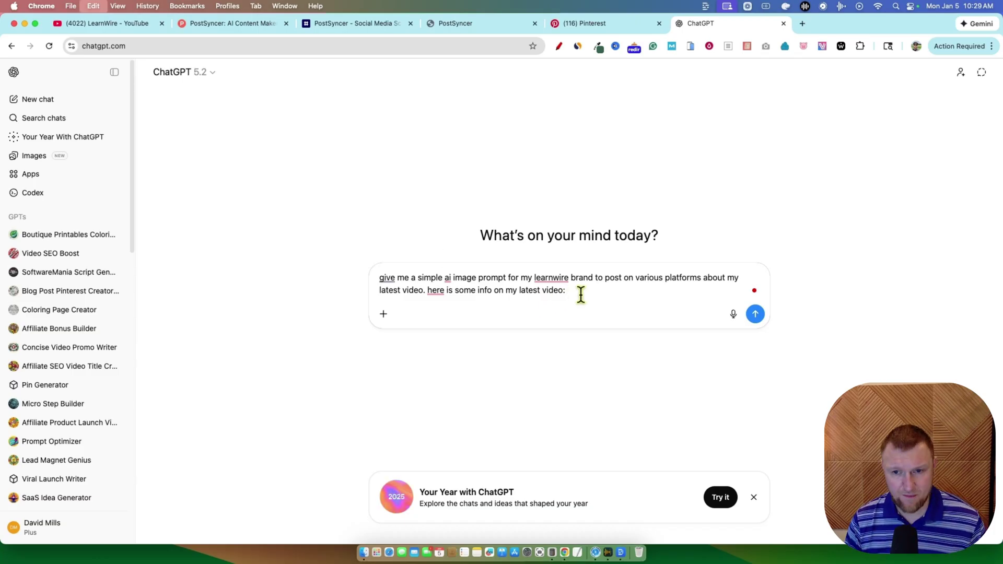
key(super+v)
key(shift+Return)
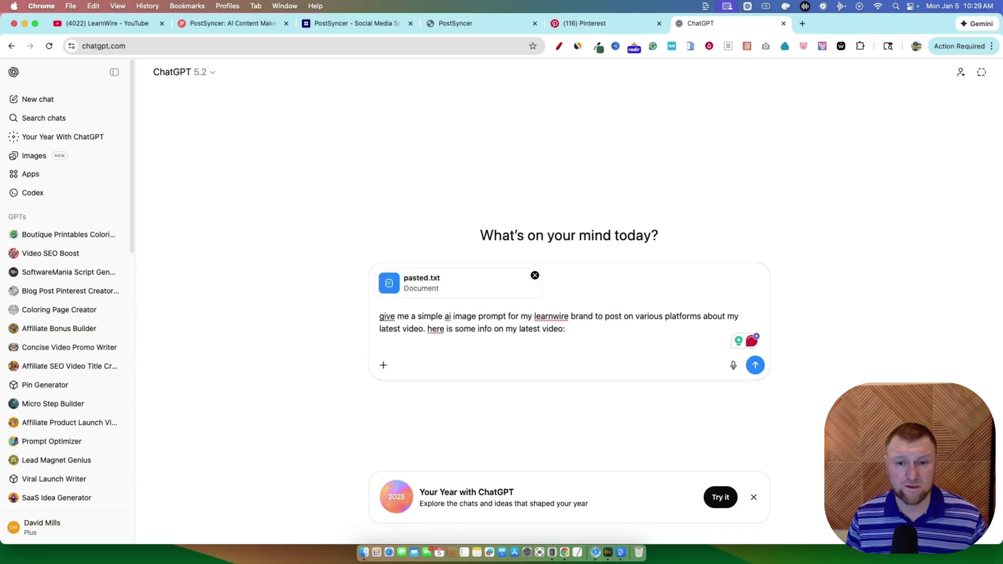
click(755, 365)
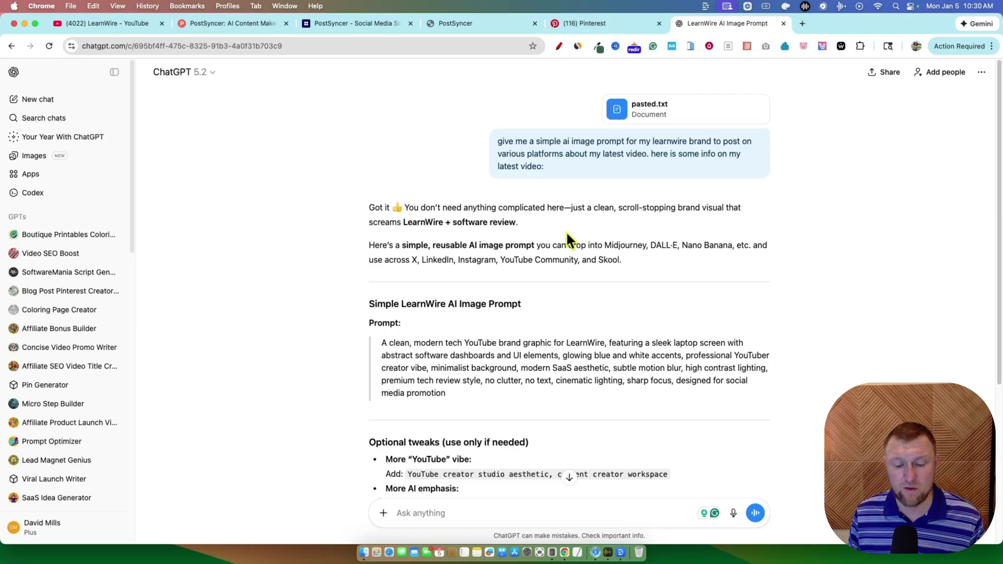
Select ChatGPT's LearnWire laptop image prompt and return to the PostSyncer post editor.
scroll(562, 222, down, 5)
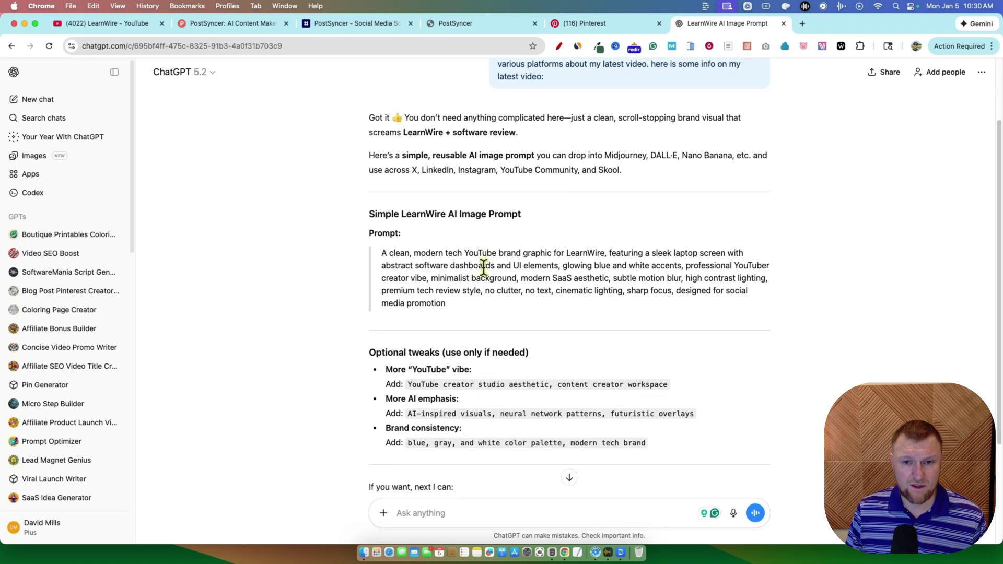
drag(381, 107, 465, 157)
key(super+c)
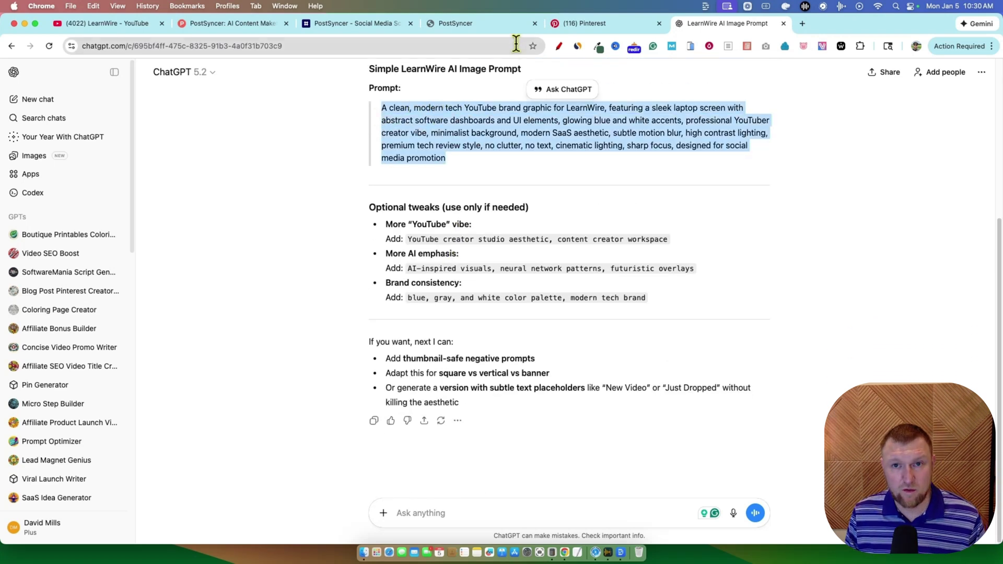
click(485, 22)
Paste the LearnWire laptop prompt into AI Media as a Sora 2 video, 720p, 12s, 9:16.
click(495, 163)
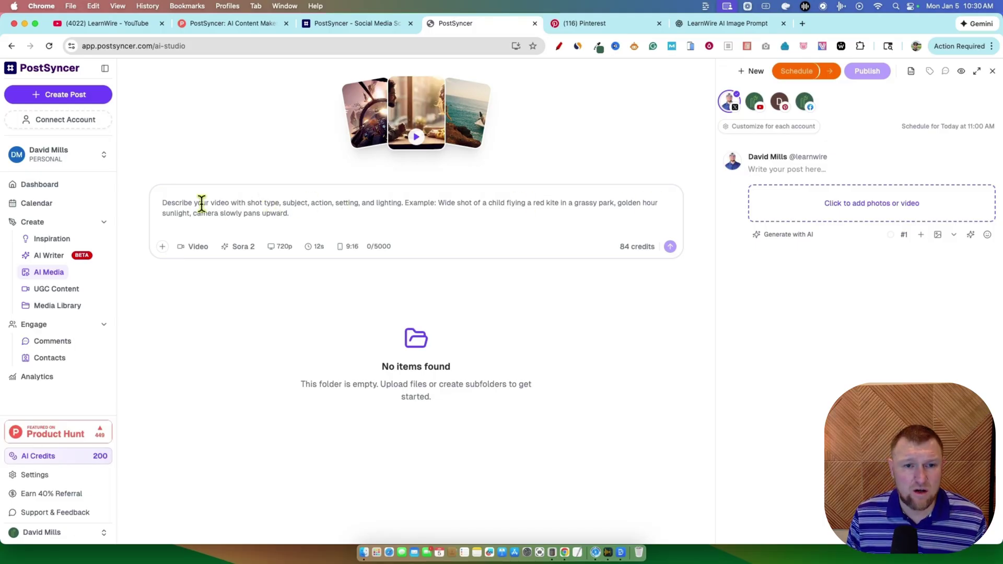
click(236, 213)
key(super+v)
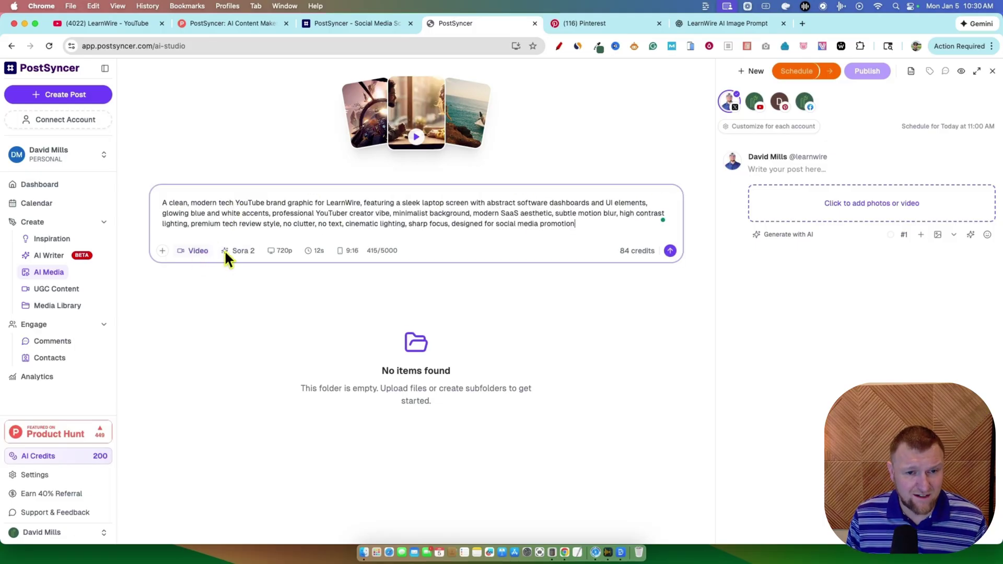
click(284, 251)
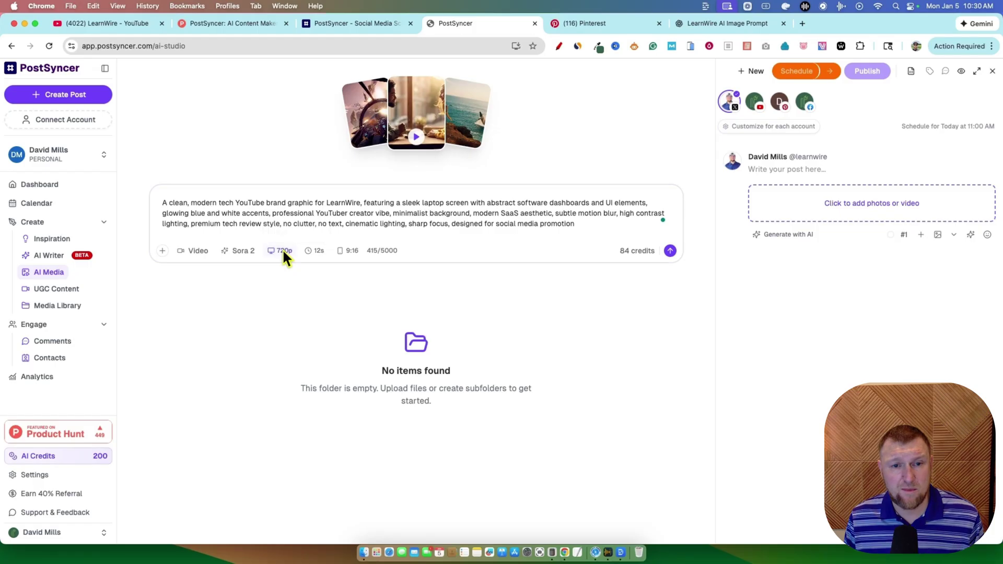
click(272, 240)
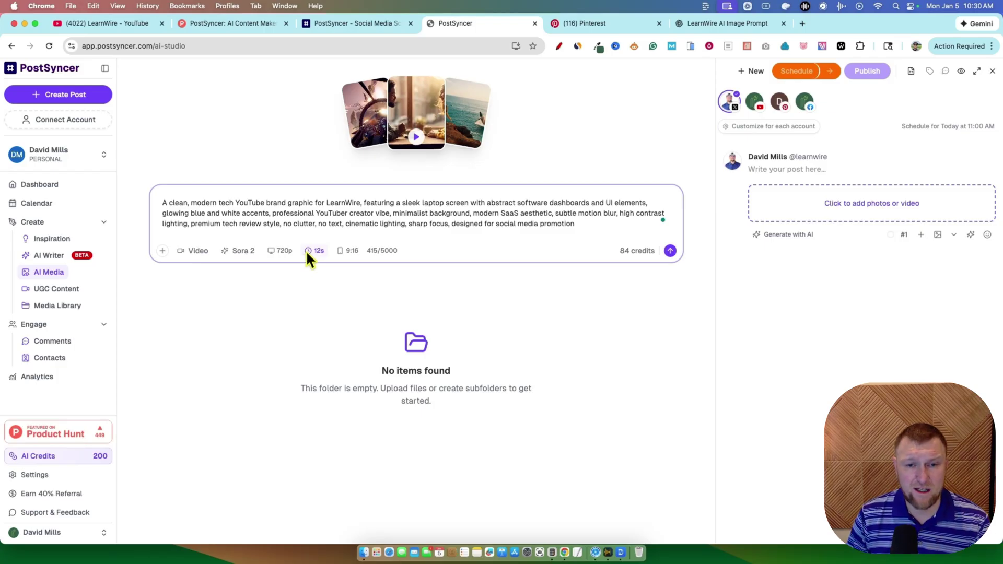
click(349, 250)
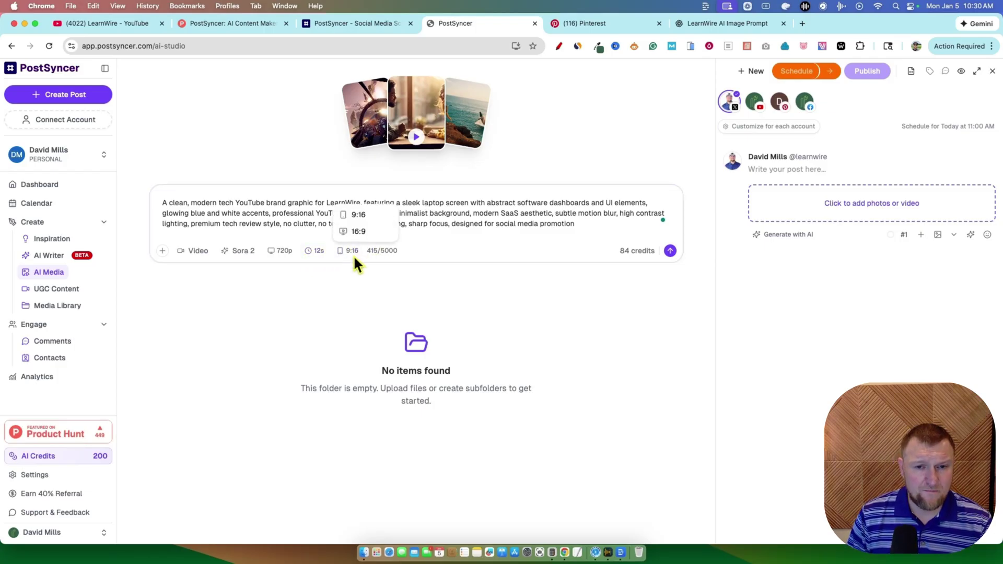
click(387, 261)
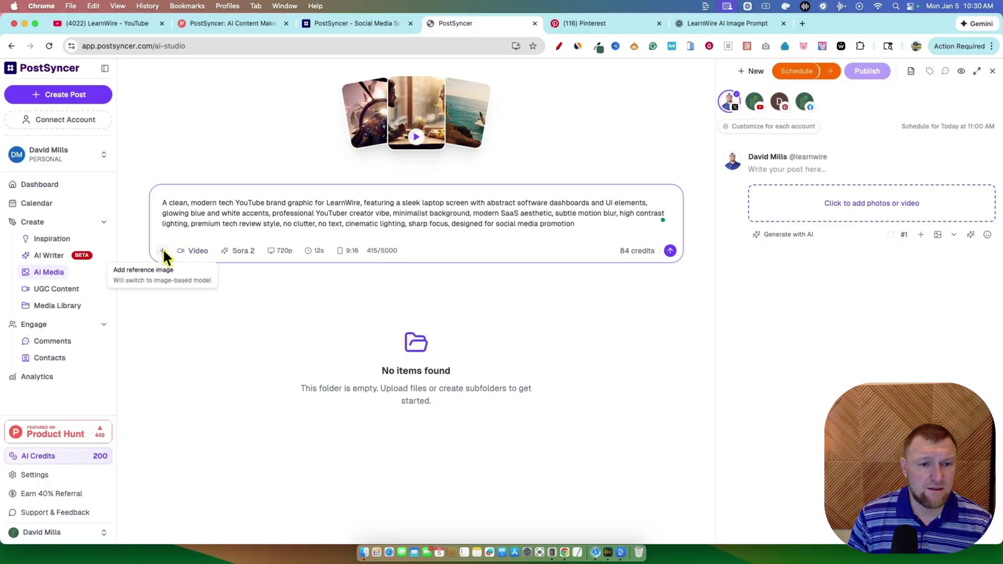
click(670, 251)
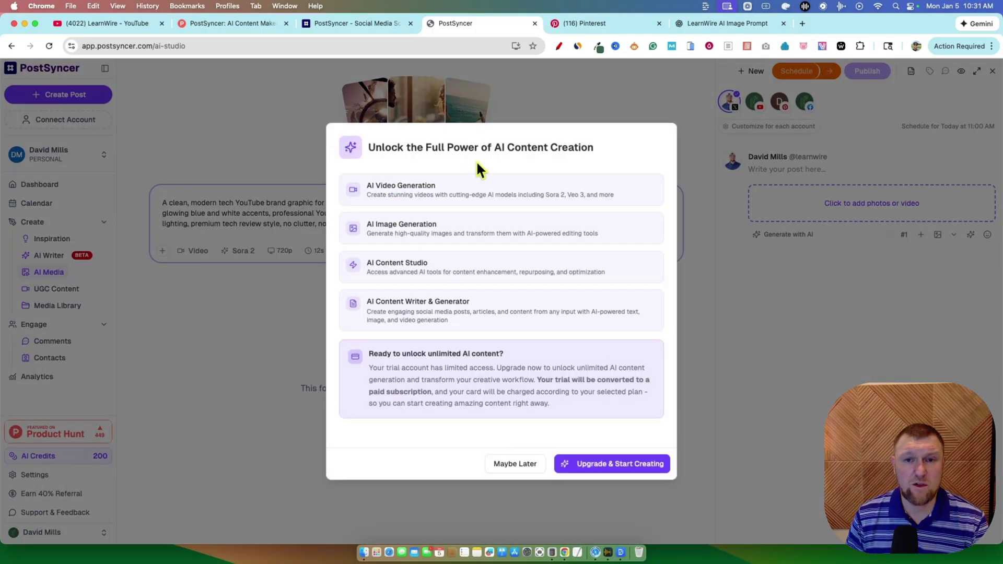
drag(370, 187, 462, 195)
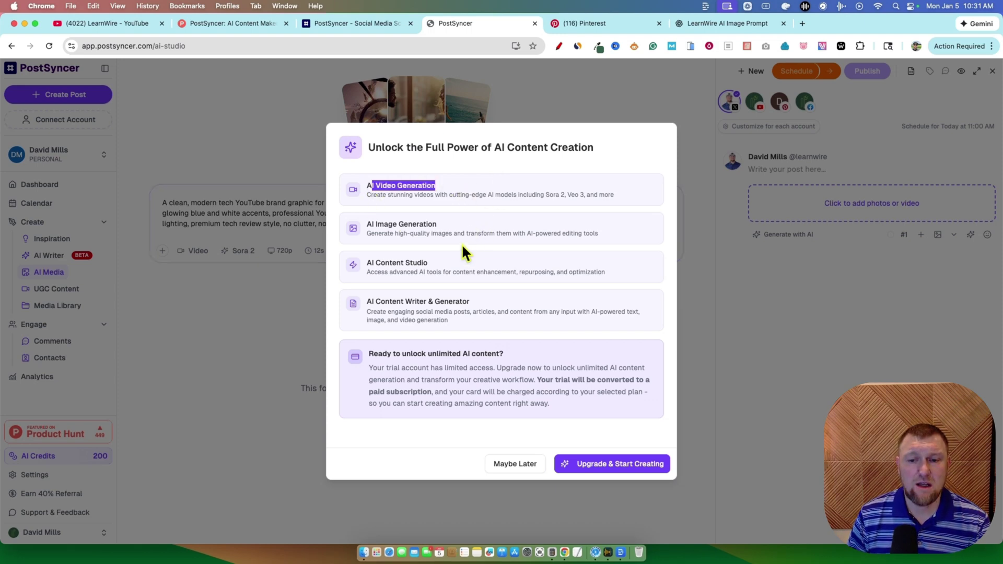
drag(371, 224, 436, 225)
drag(372, 263, 377, 264)
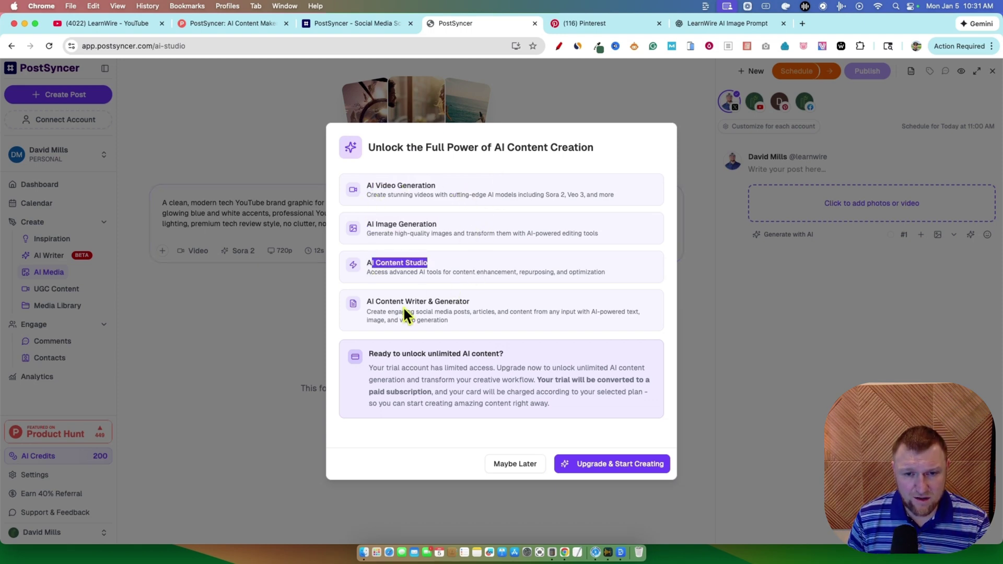
drag(368, 302, 488, 351)
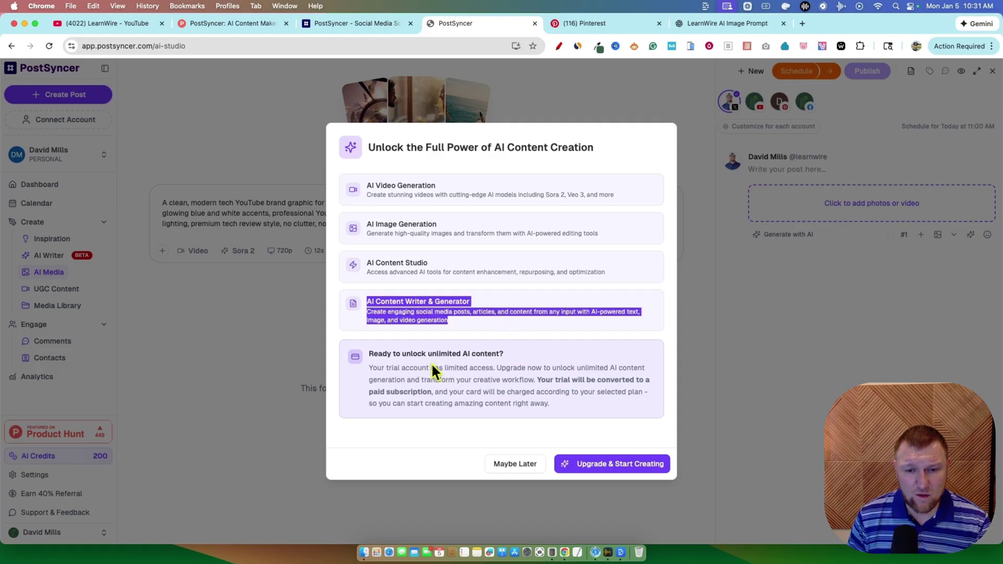
drag(418, 354, 511, 363)
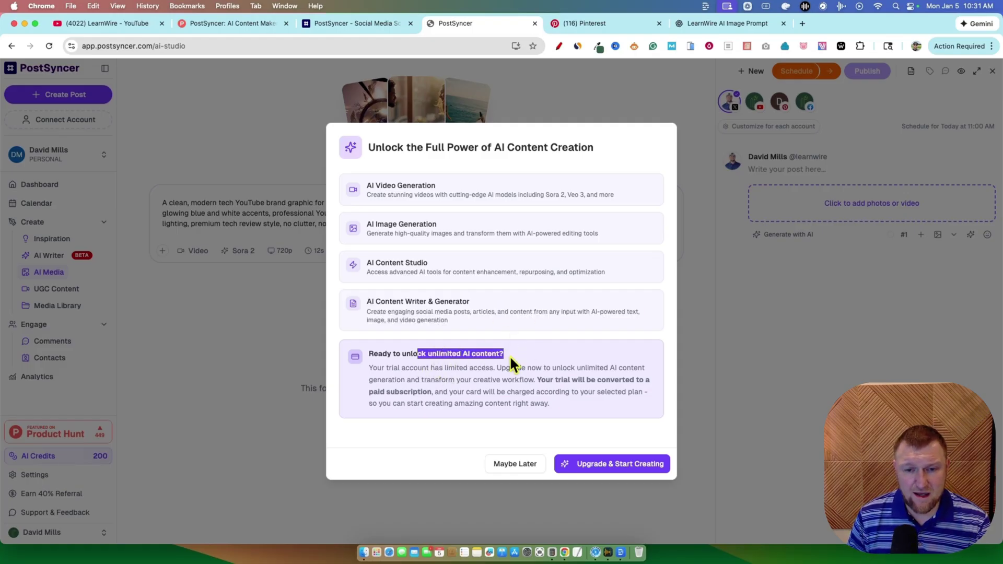
click(439, 381)
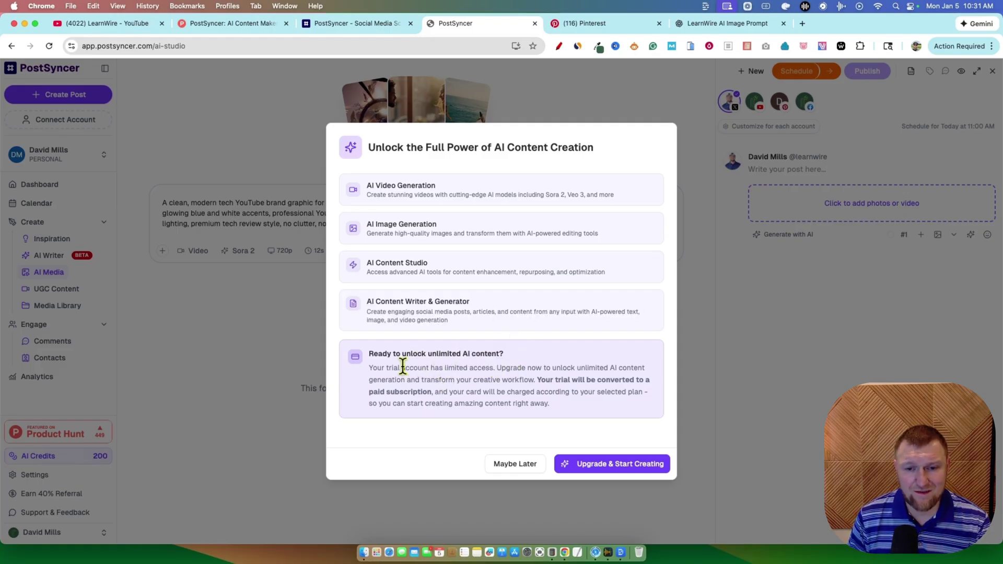
click(519, 465)
Draft an unsent 'create the image' message in the ChatGPT conversation, and open a new browser tab.
key(super+6)
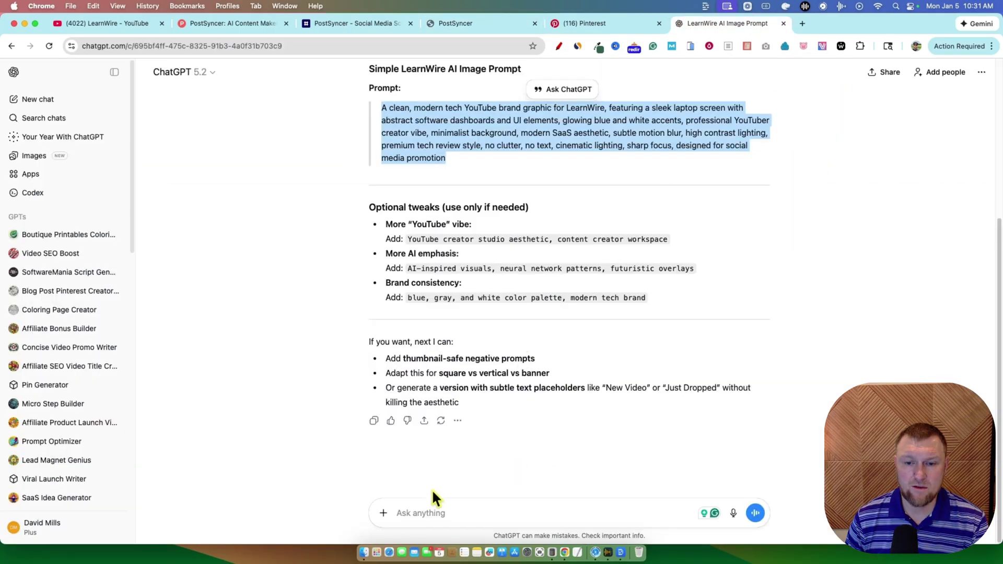
click(538, 504)
text(create )
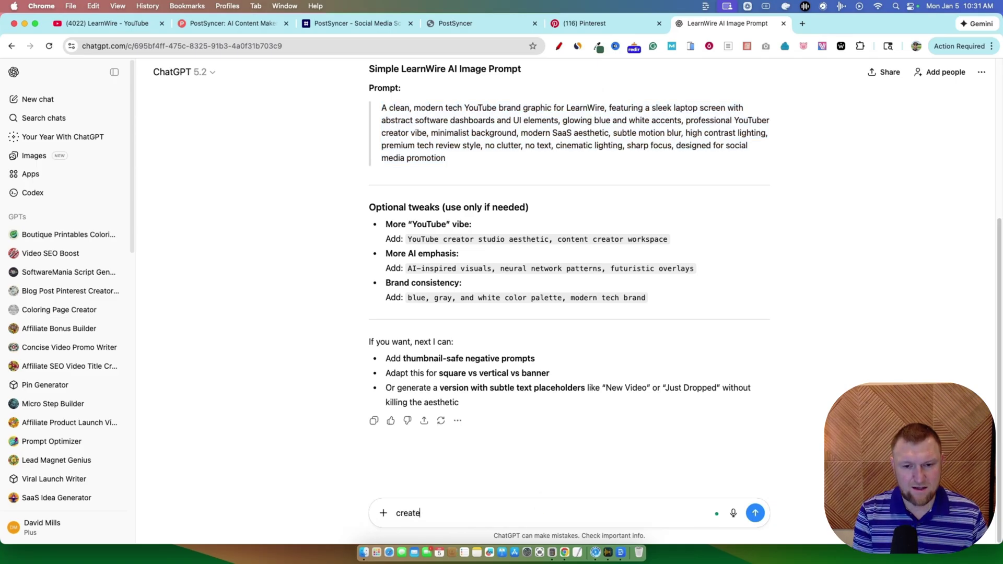
text(the image)
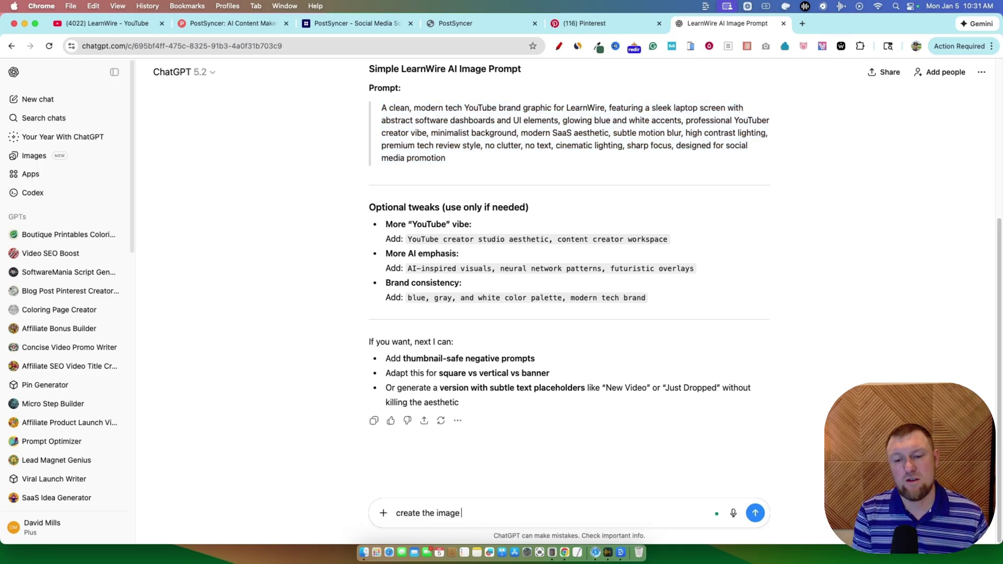
scroll(540, 215, up, 5)
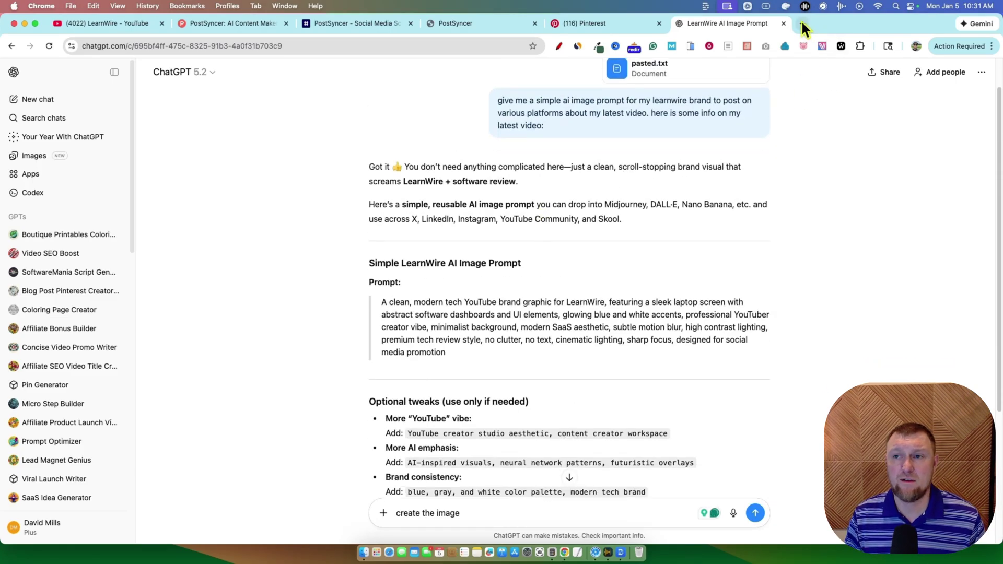
click(802, 23)
Submit the LearnWire prompt in Gemini's Create Image mode, then return to the PostSyncer AI studio.
text(gem)
key(Return)
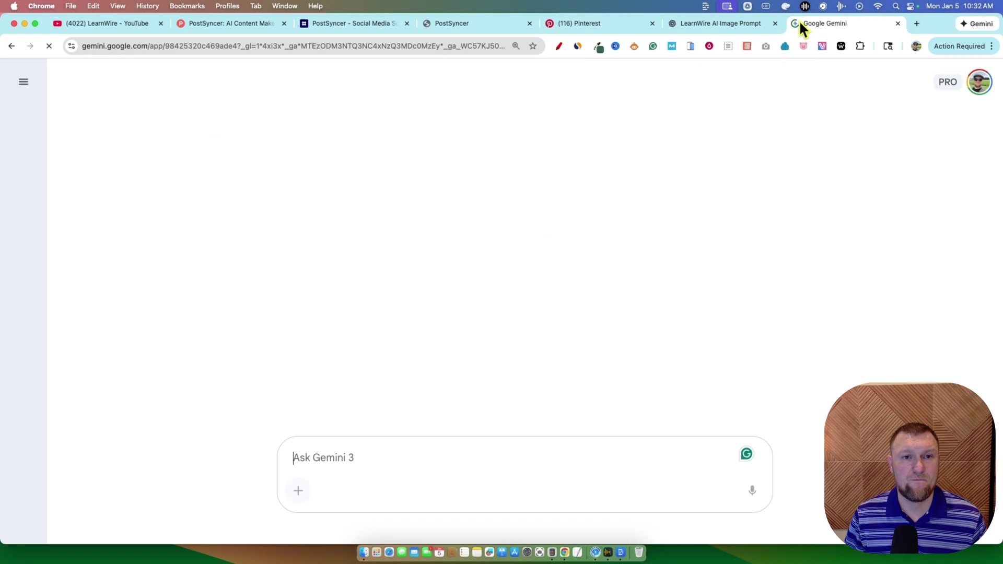
click(436, 379)
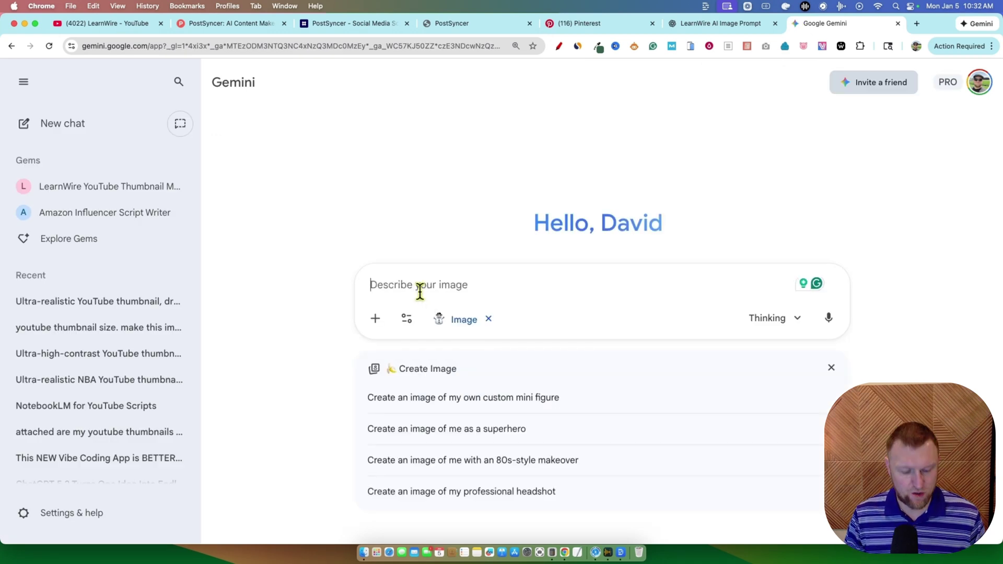
key(super+v)
click(828, 350)
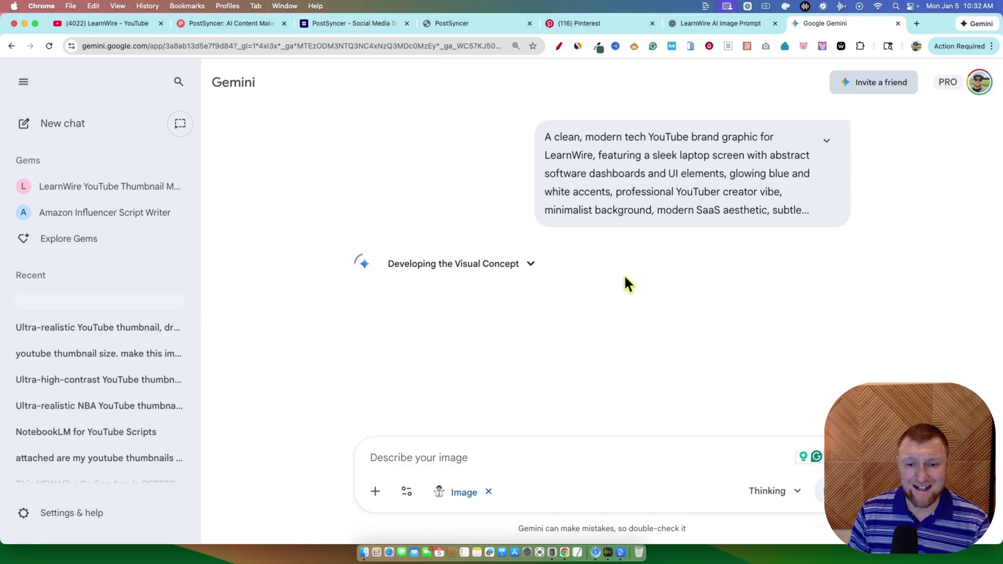
click(397, 23)
click(462, 21)
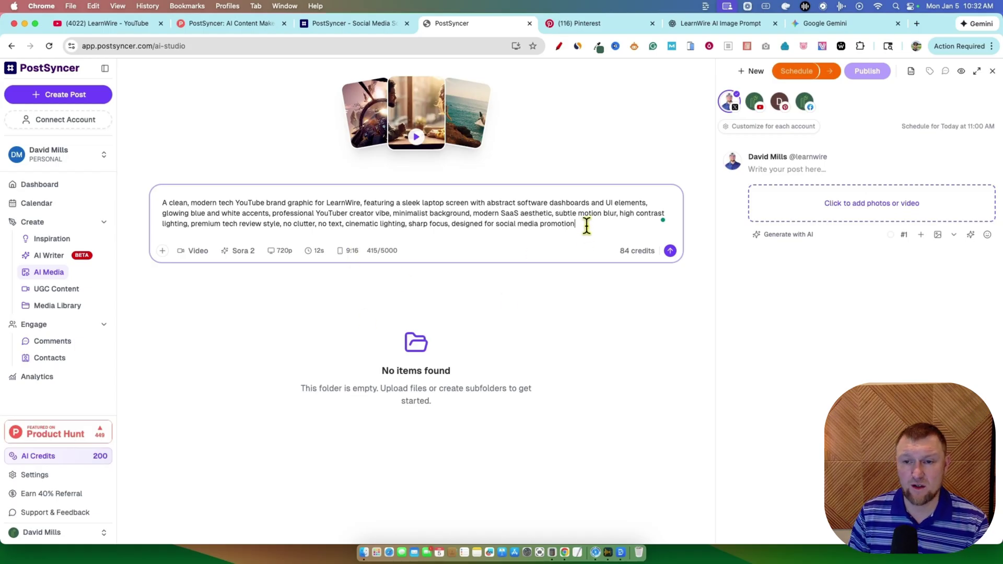
On the Dashboard, reschedule the empty draft for today, Jan 5, at 7:00 PM.
drag(586, 226, 156, 195)
click(216, 119)
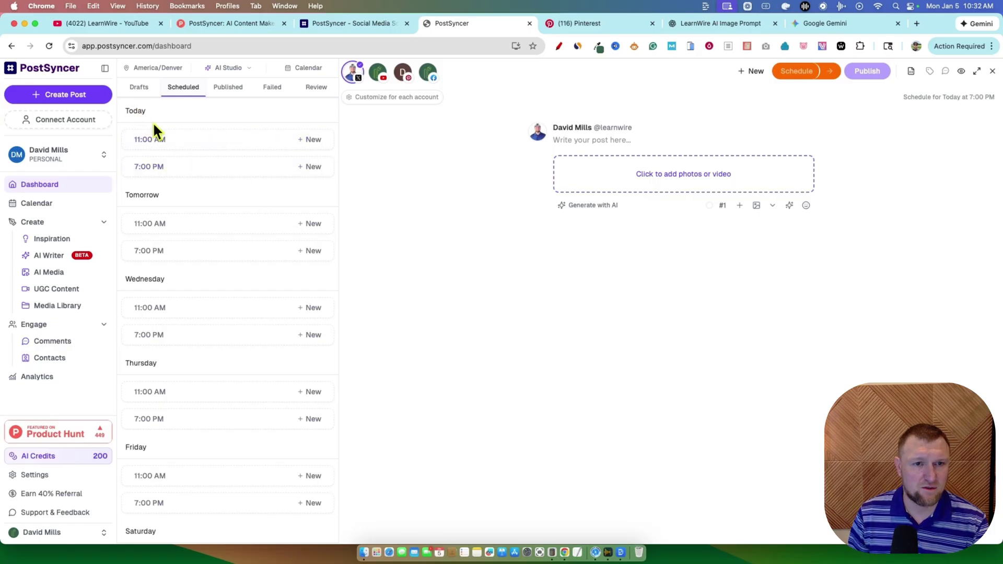
click(142, 137)
click(202, 168)
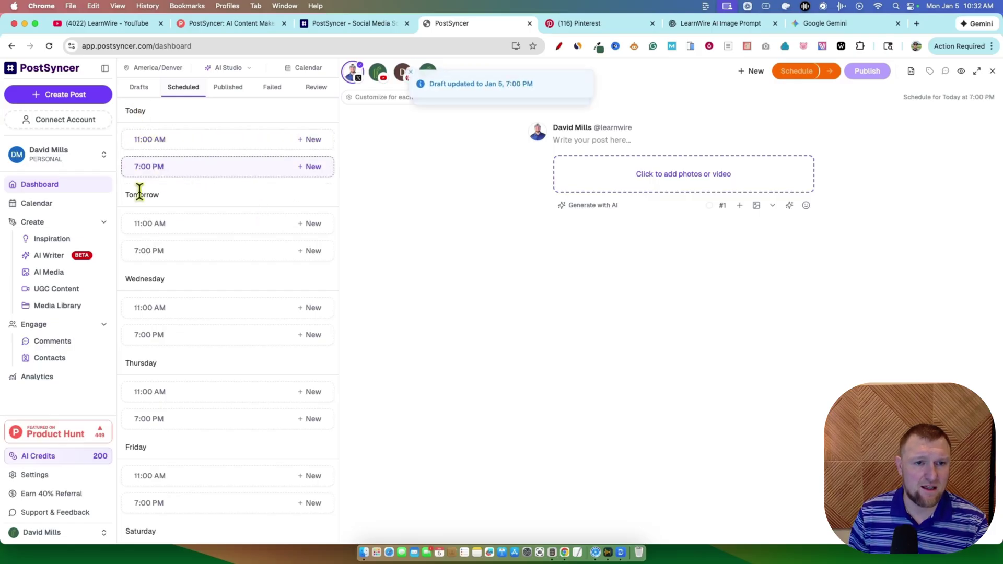
scroll(139, 397, down, 1)
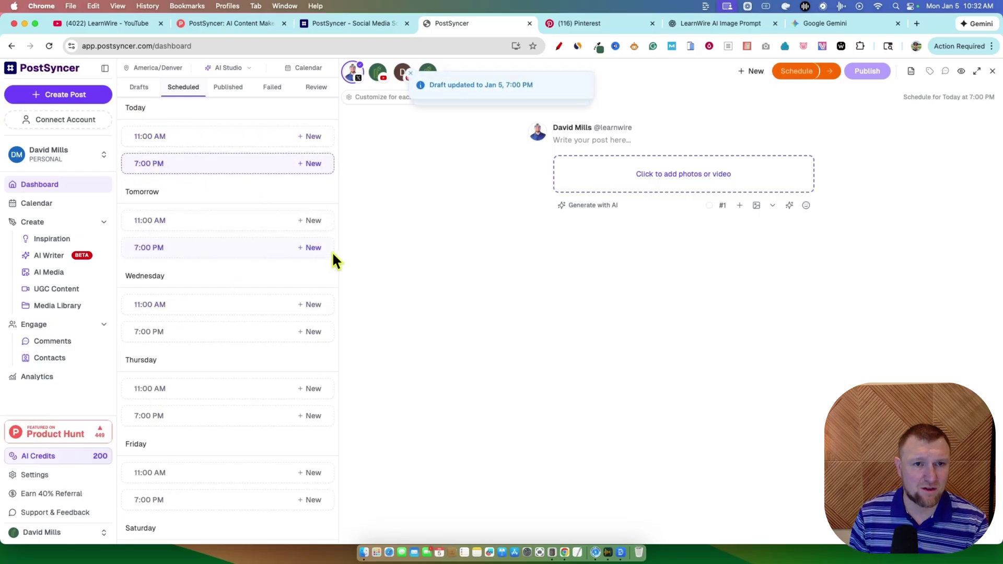
scroll(331, 252, up, 1)
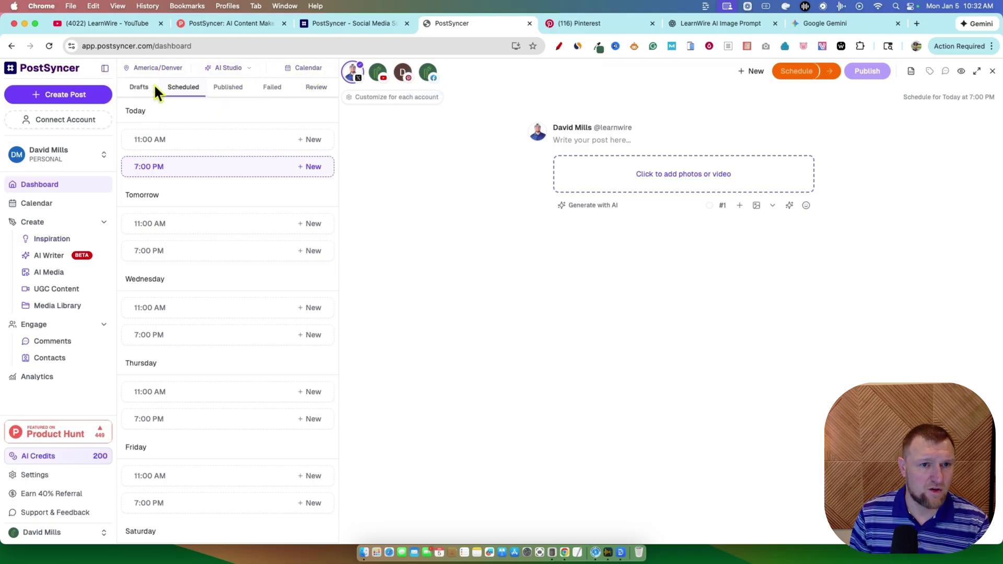
Open the workspace's posting schedule settings and look through the new-slot time list.
click(34, 475)
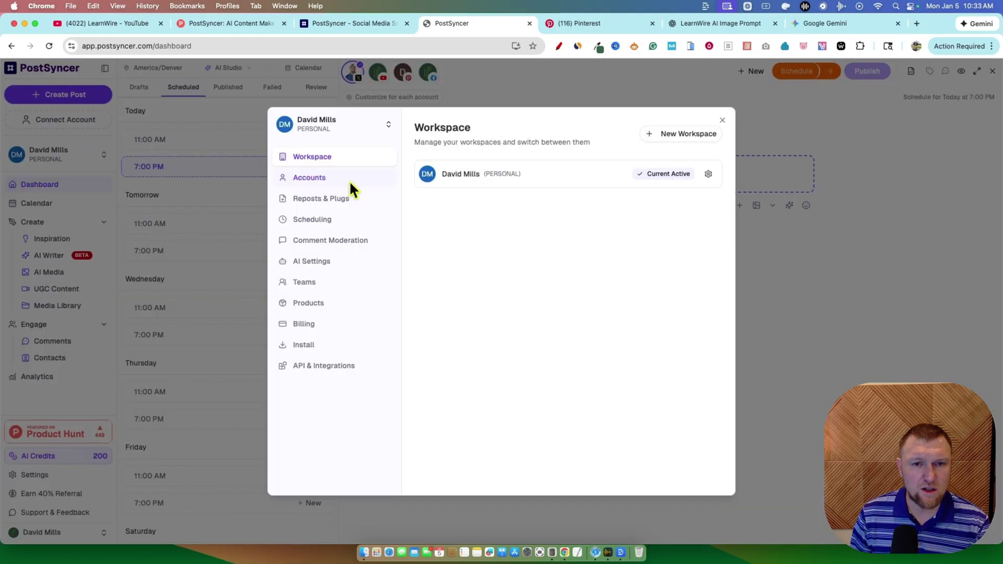
click(310, 219)
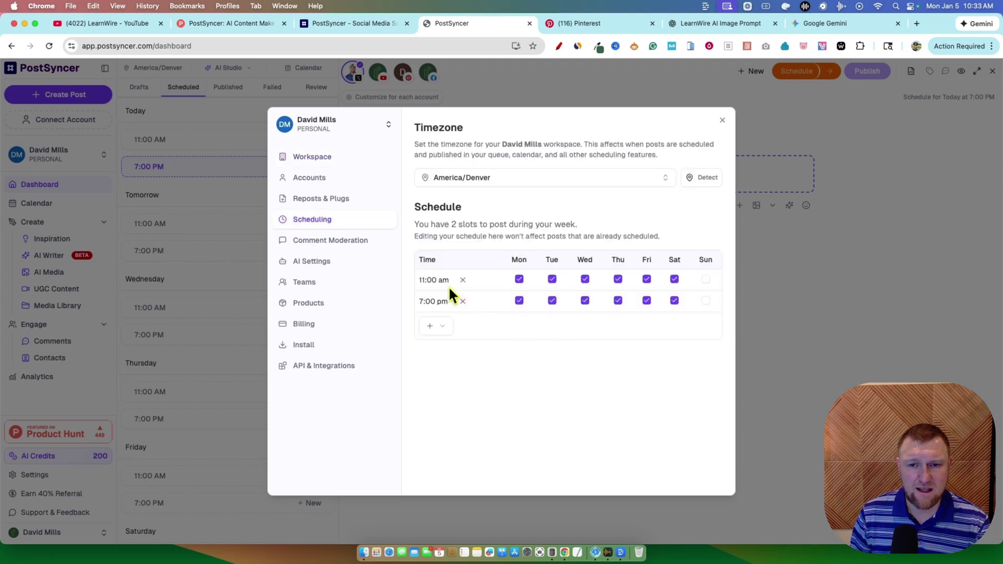
click(428, 326)
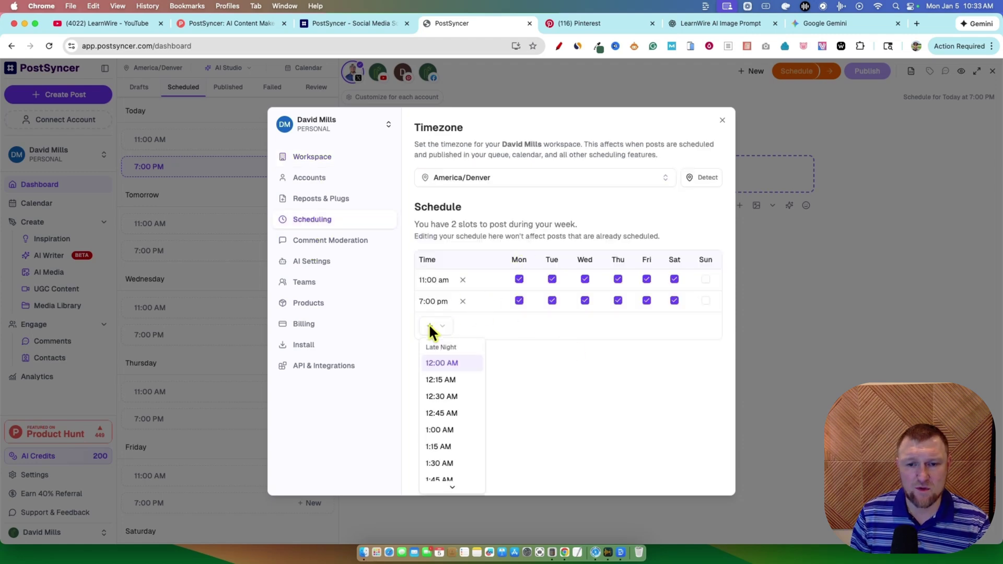
scroll(432, 470, down, 2)
click(609, 422)
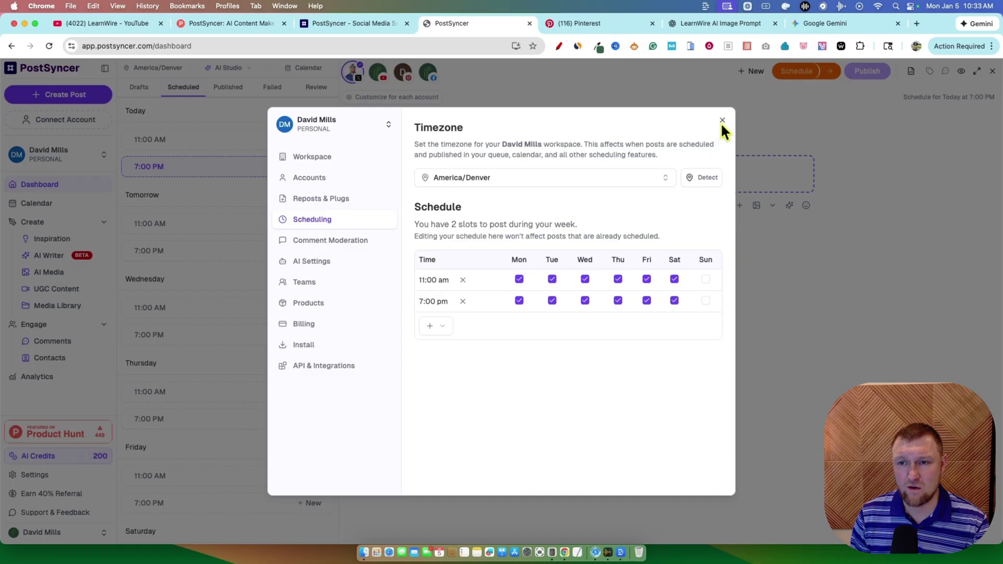
Add several posting slots, including 12:30 AM, 12:45 AM, 1:15 AM, 10:30 AM and 10:45 AM.
click(433, 326)
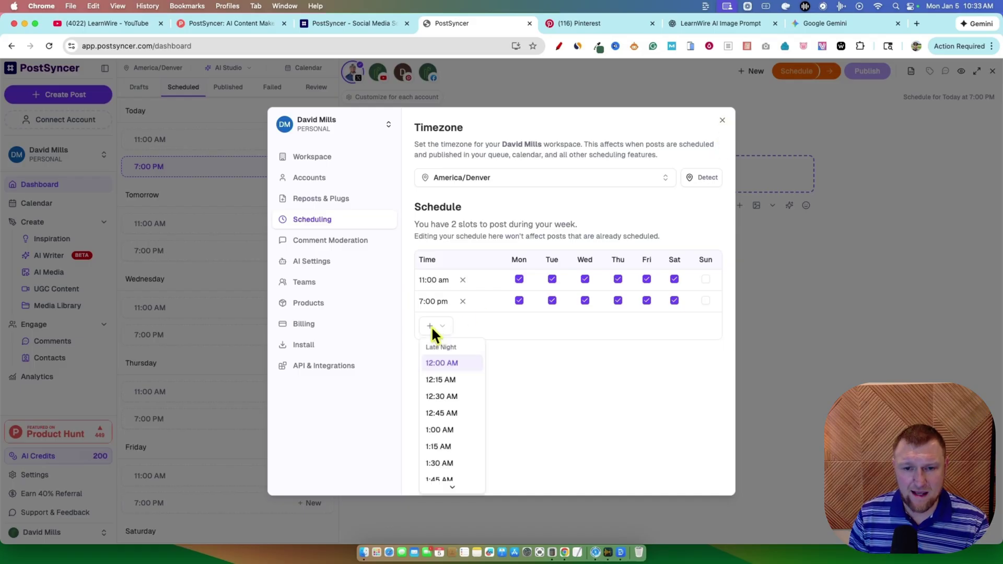
click(443, 398)
click(426, 347)
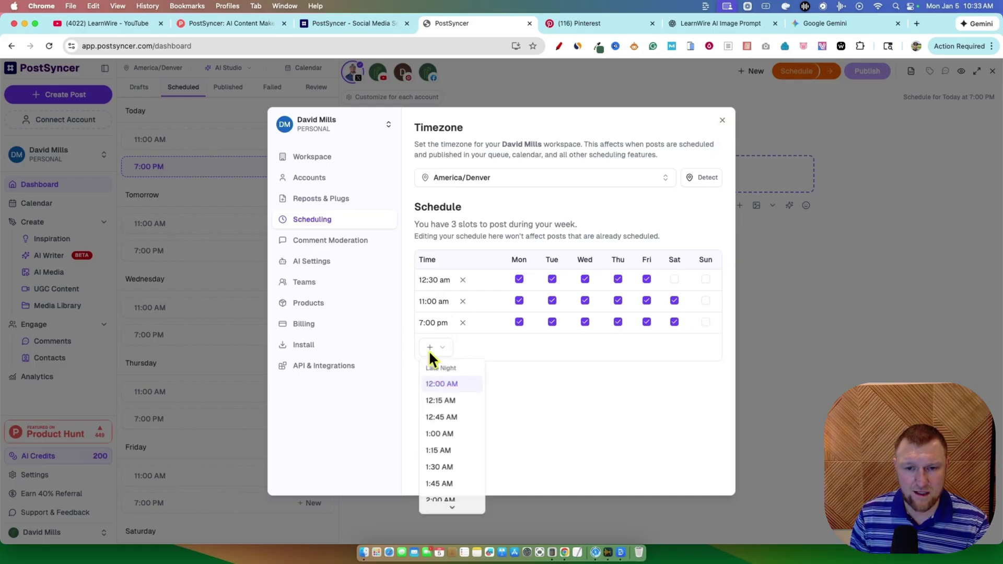
click(438, 416)
click(431, 368)
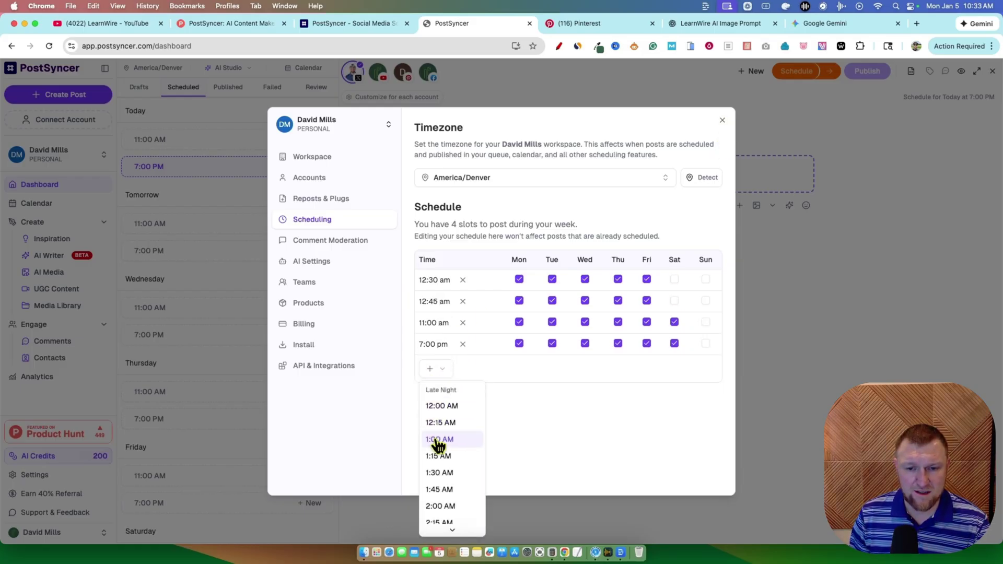
click(441, 456)
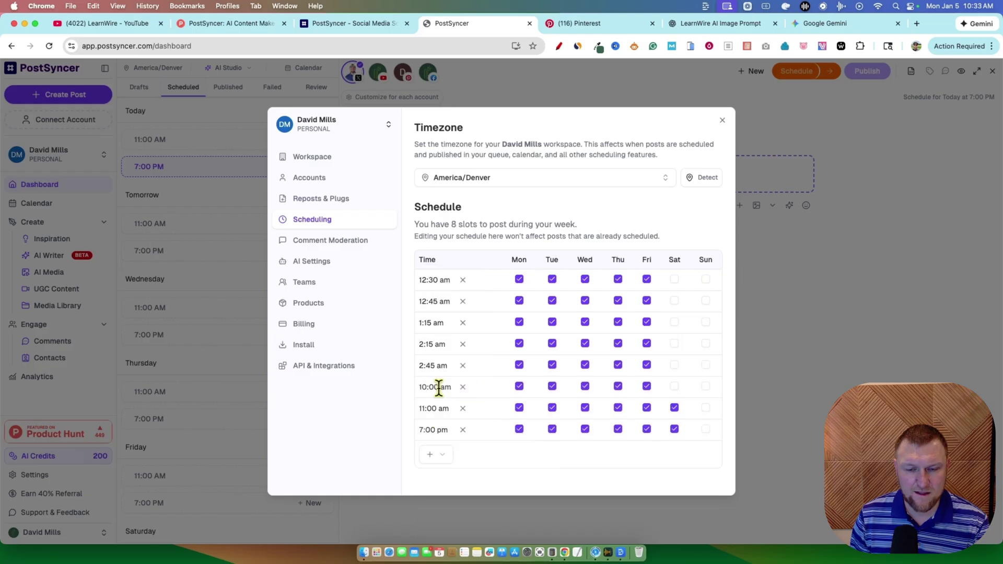
click(430, 454)
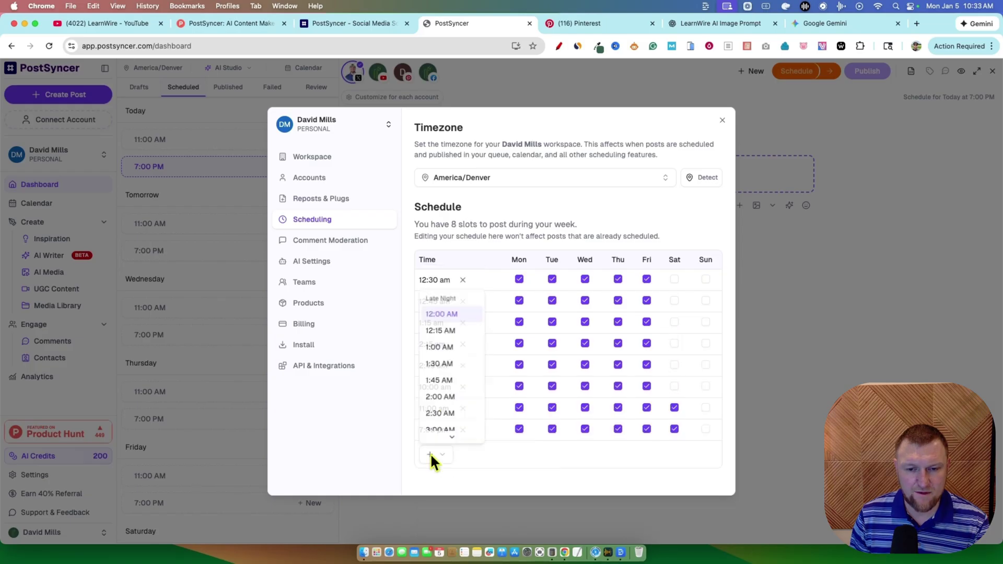
click(450, 421)
click(429, 475)
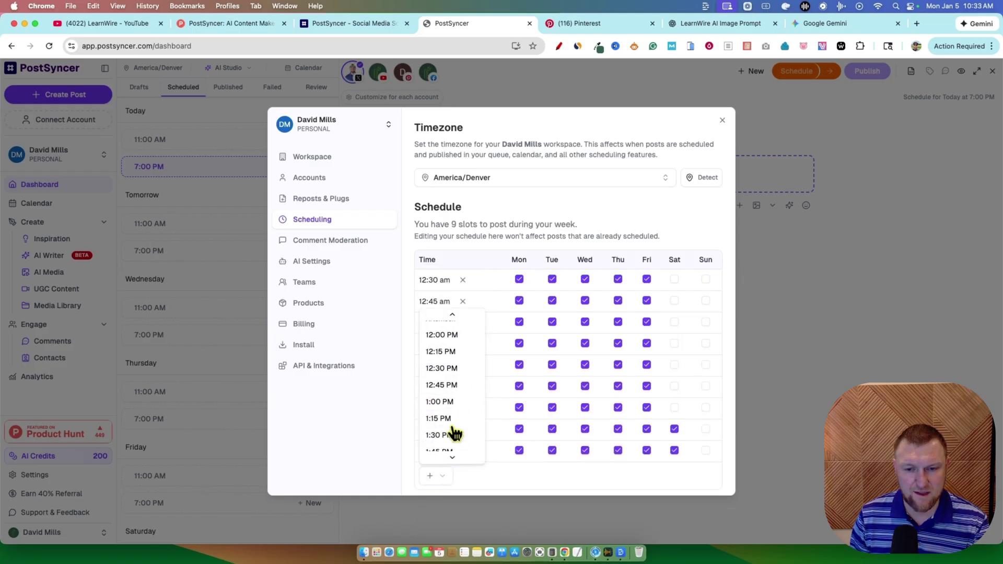
click(436, 448)
click(427, 463)
scroll(440, 444, down, 5)
click(440, 436)
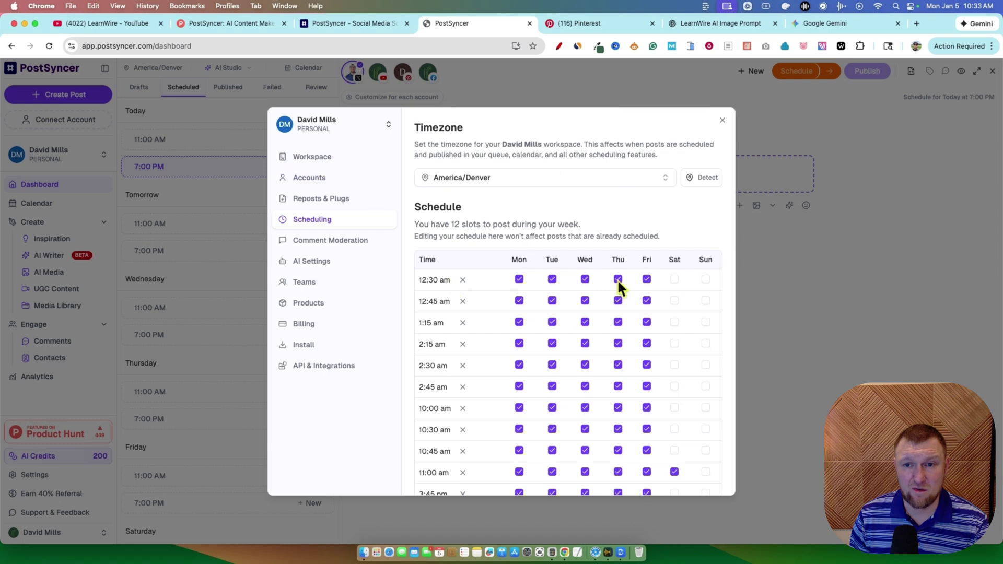
scroll(592, 395, down, 3)
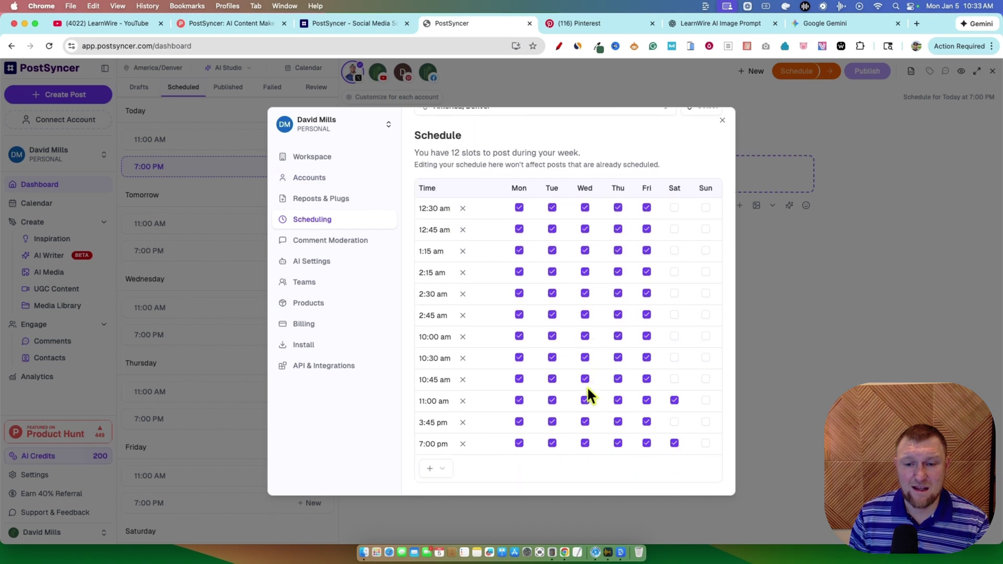
Delete the extra slots and the 3:45 pm slot, then add a 7:00 pm slot.
click(463, 443)
click(462, 278)
click(463, 278)
click(462, 278)
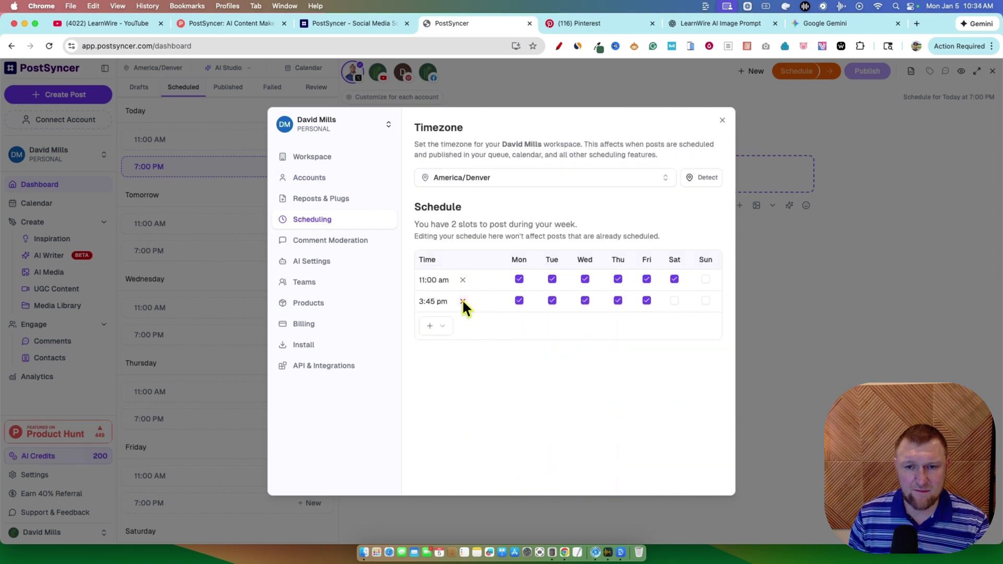
click(463, 301)
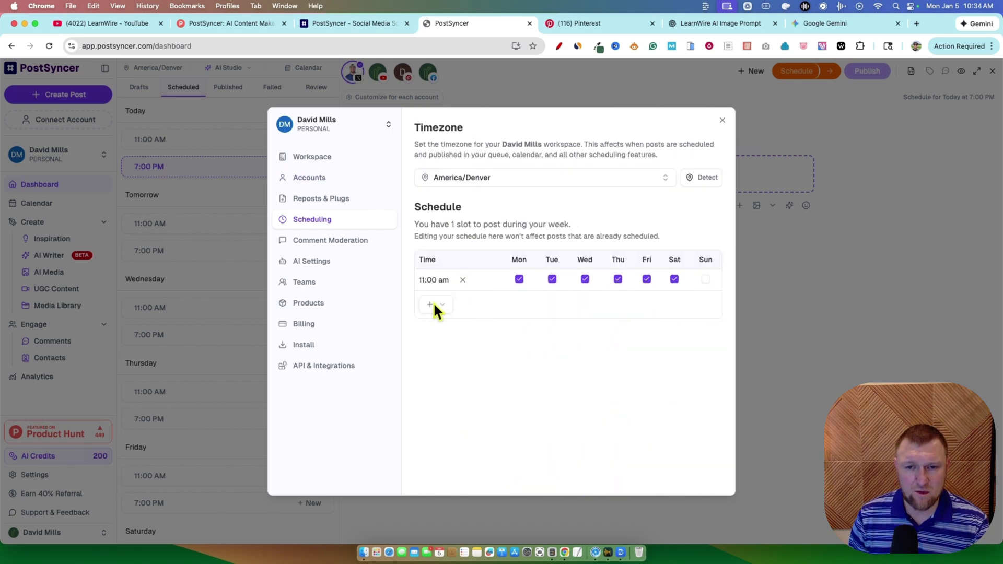
click(431, 303)
scroll(451, 406, down, 5)
scroll(450, 408, down, 15)
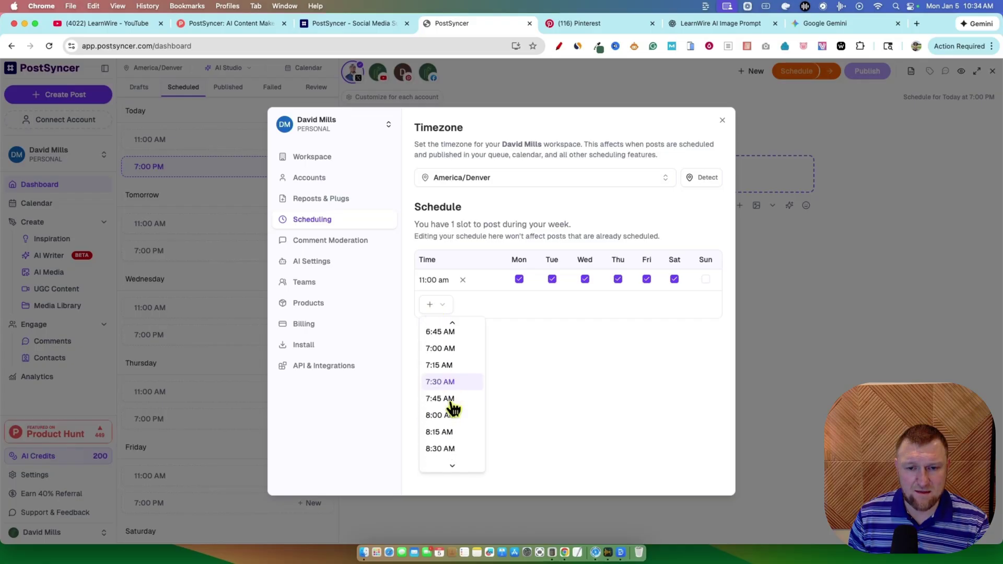
click(439, 327)
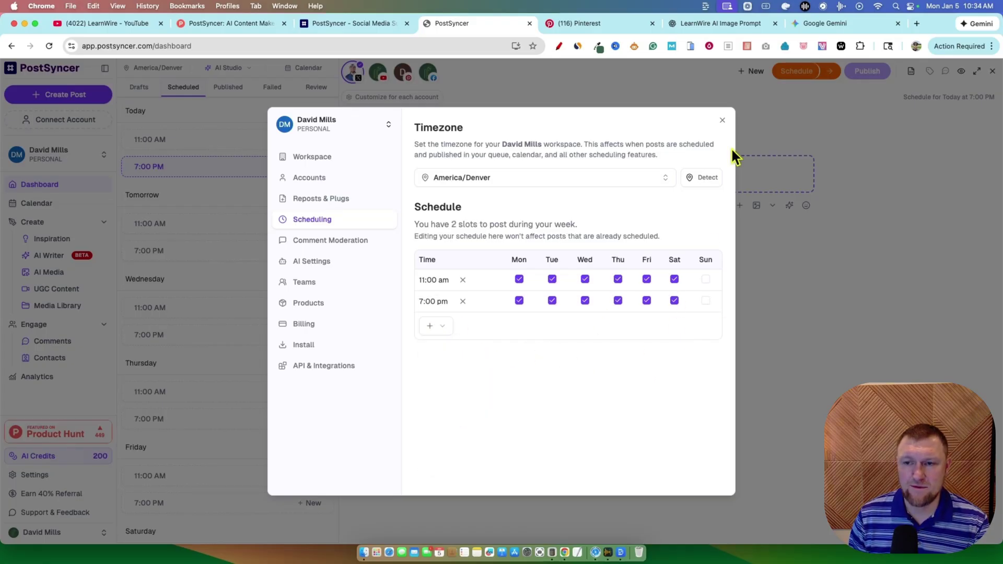
Close the scheduling settings and paste the laptop brand graphic prompt into Gemini.
click(723, 121)
click(850, 26)
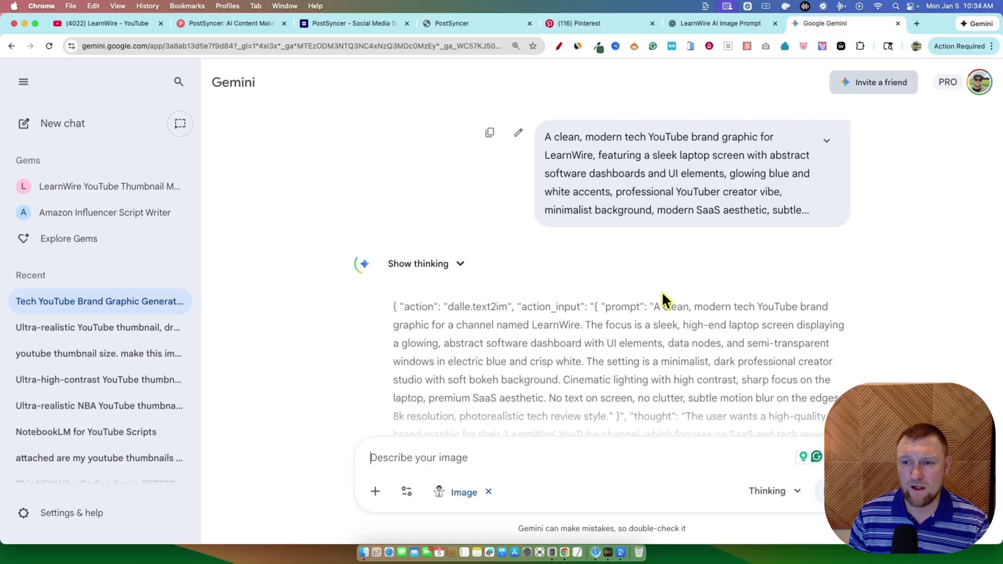
text(A clean, modern tech YouTube brand graphic for LearnWire, featuring a sleek laptop screen with abstract software dashboards and UI elements, glowing blue and white accents, professional YouTuber creator vibe, minimalist background, modern SaaS aesthetic, subtle motion blur, high contrast lighting, premium tech review style, no clutter, no text, cinematic lighting, sharp focus, designed for social media promotion)
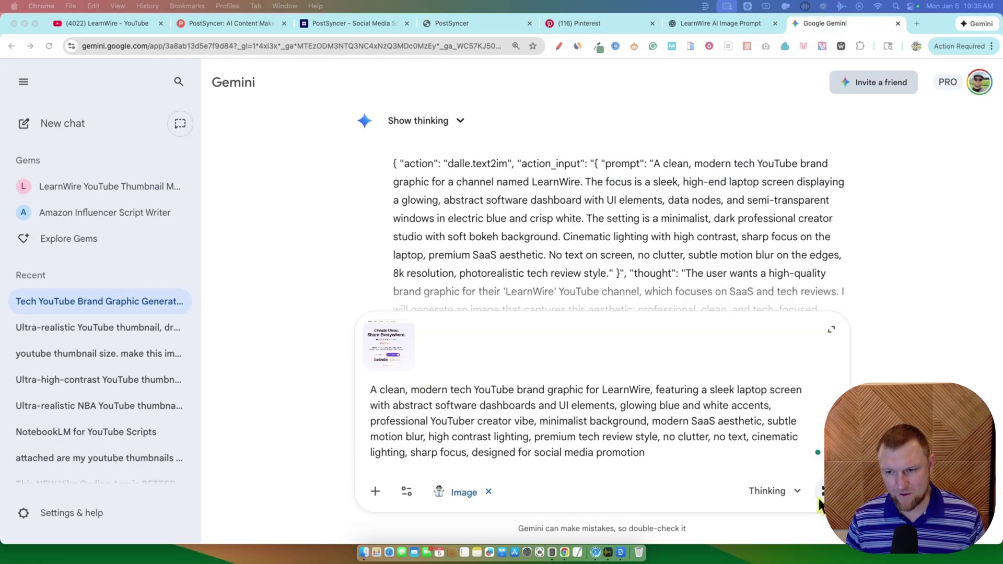
Generate the laptop image with Gemini's Pro model and open it at full size.
click(795, 490)
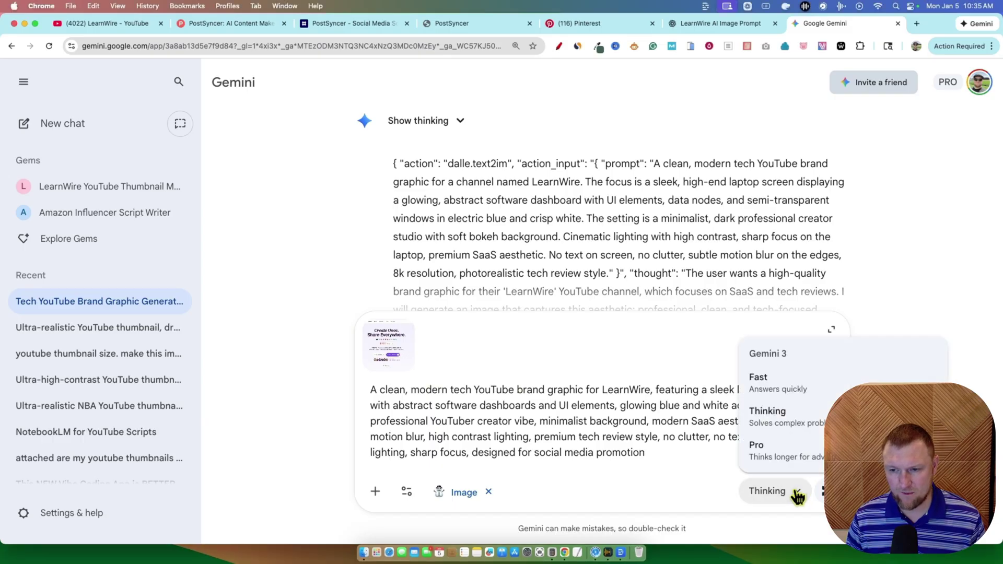
click(785, 458)
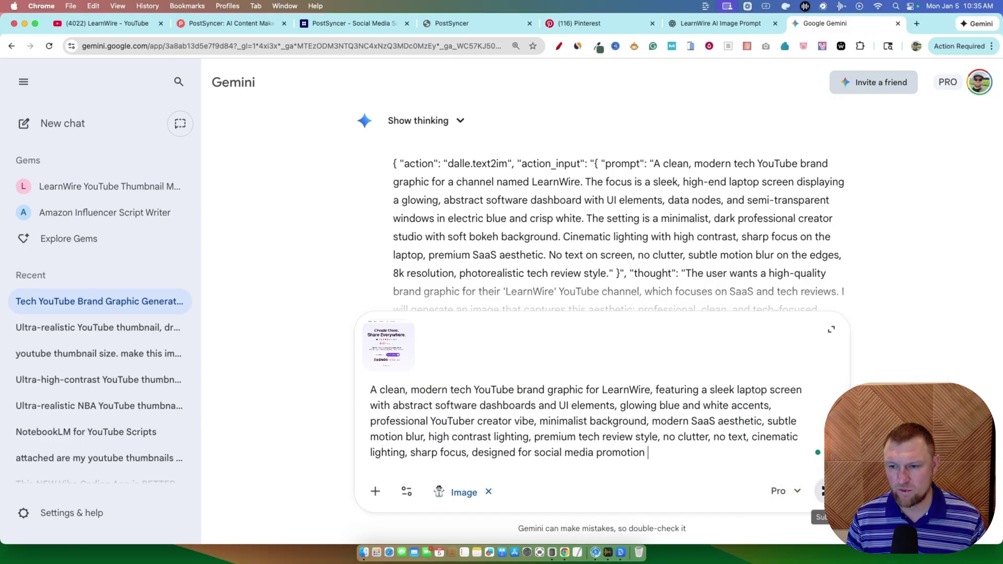
click(823, 491)
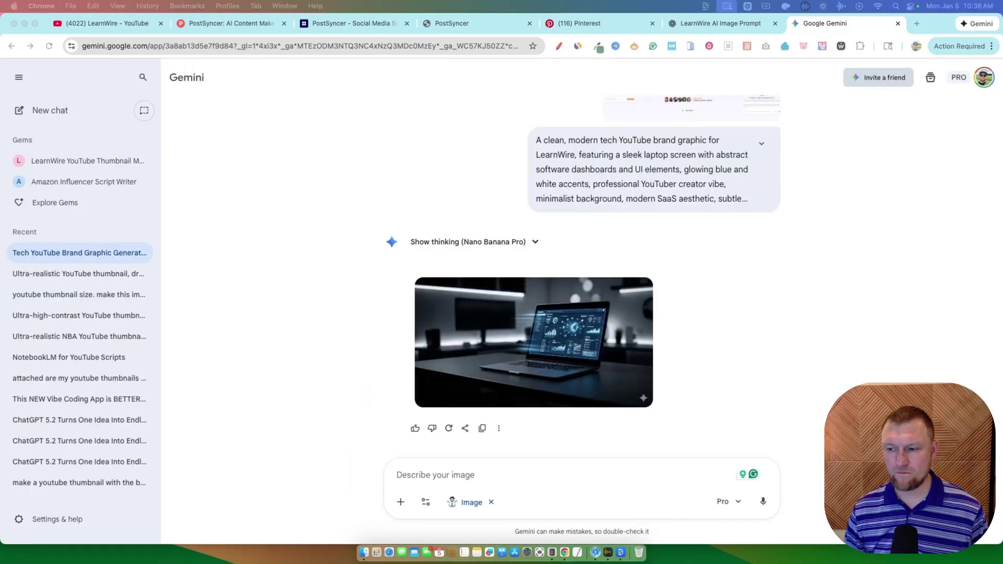
click(538, 351)
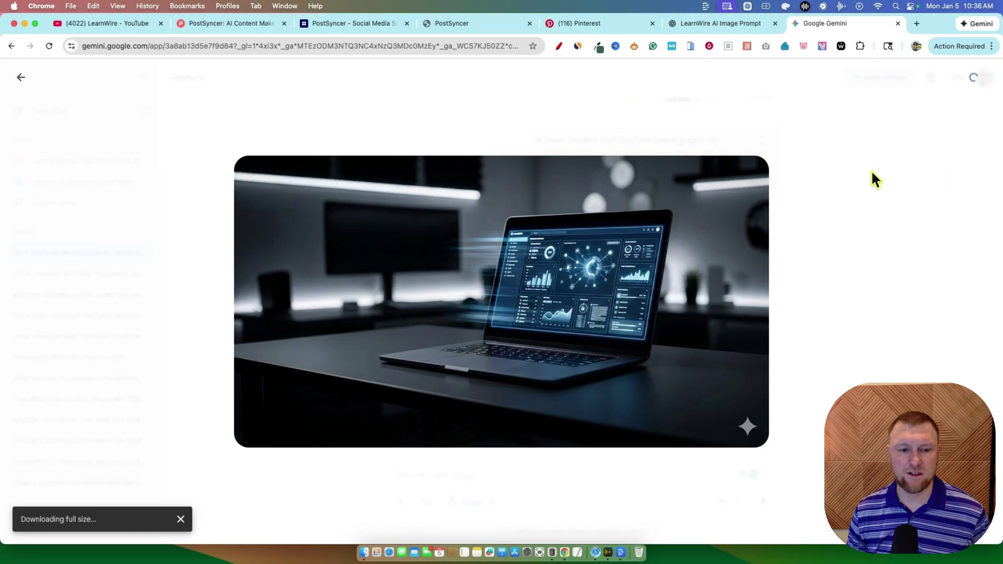
click(515, 25)
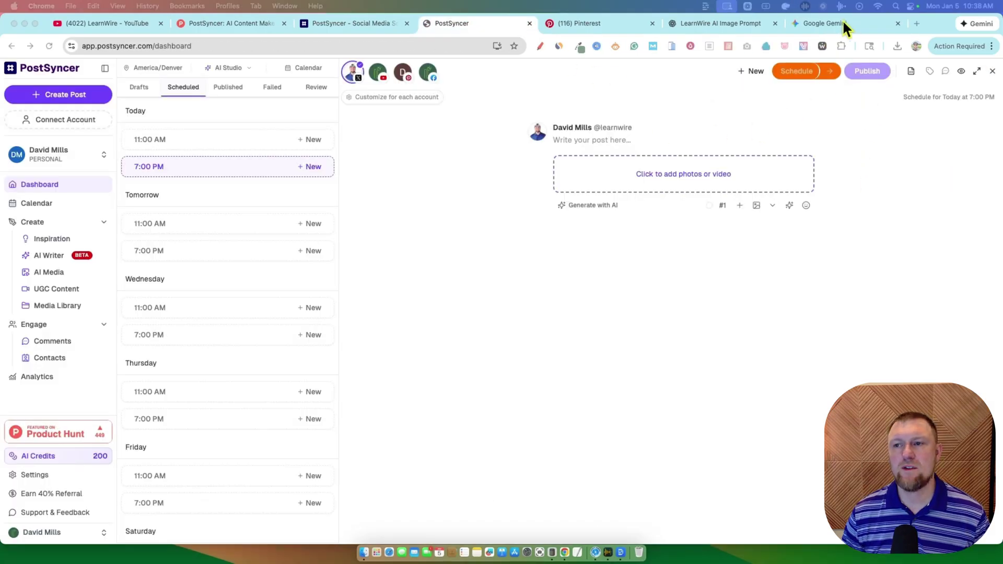
click(843, 22)
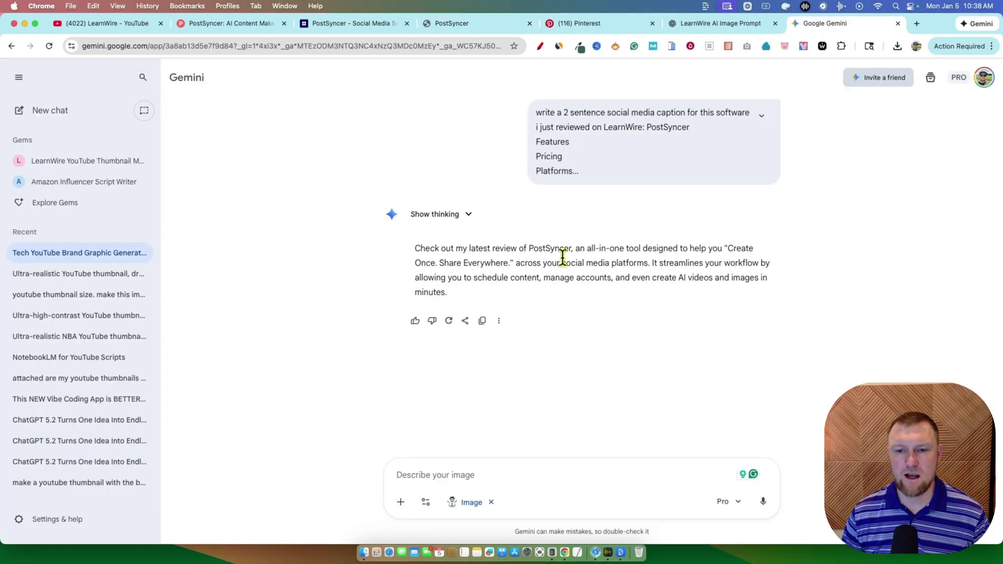
Paste the Gemini-written caption into the draft post's text.
click(449, 24)
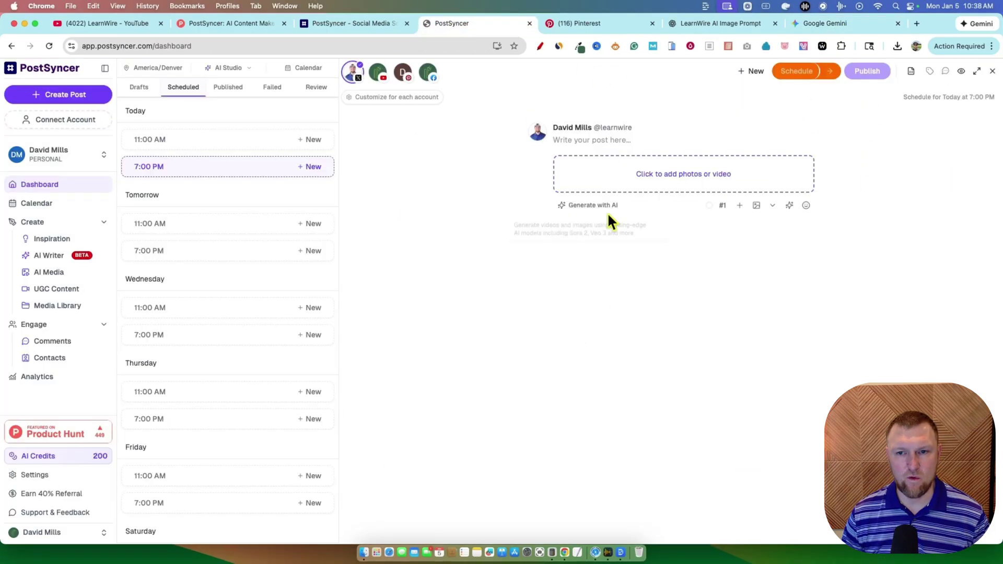
click(589, 139)
text(Check out my latest review of PostSyncer, an all-in-one tool designed to help you "Create Once. Share Everywhere." across your social media platforms. It streamlines your workflow by allowing you to schedule content, manage accounts, and even create AI videos and images in minutes.)
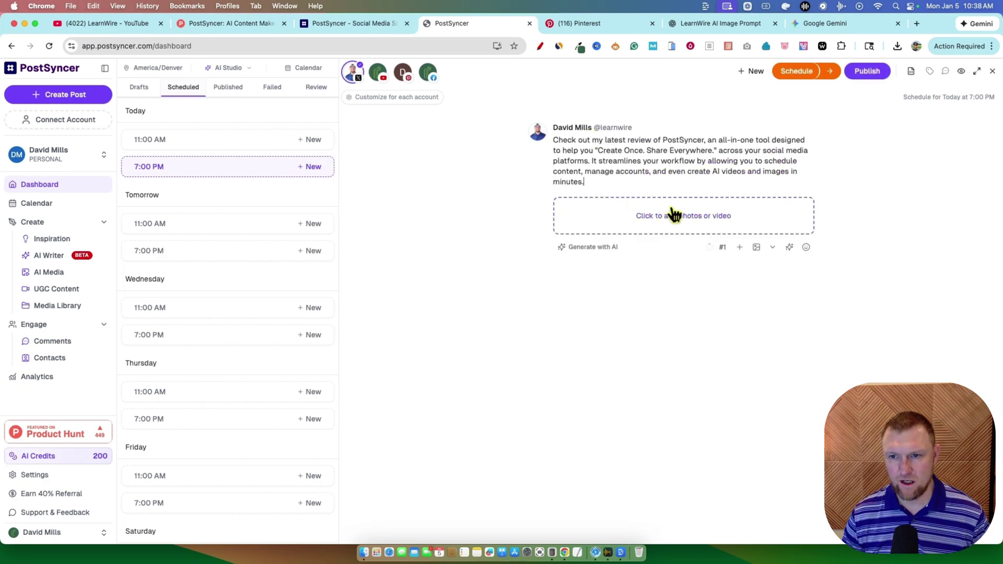
Attach the downloaded Gemini laptop PNG to the post.
click(719, 223)
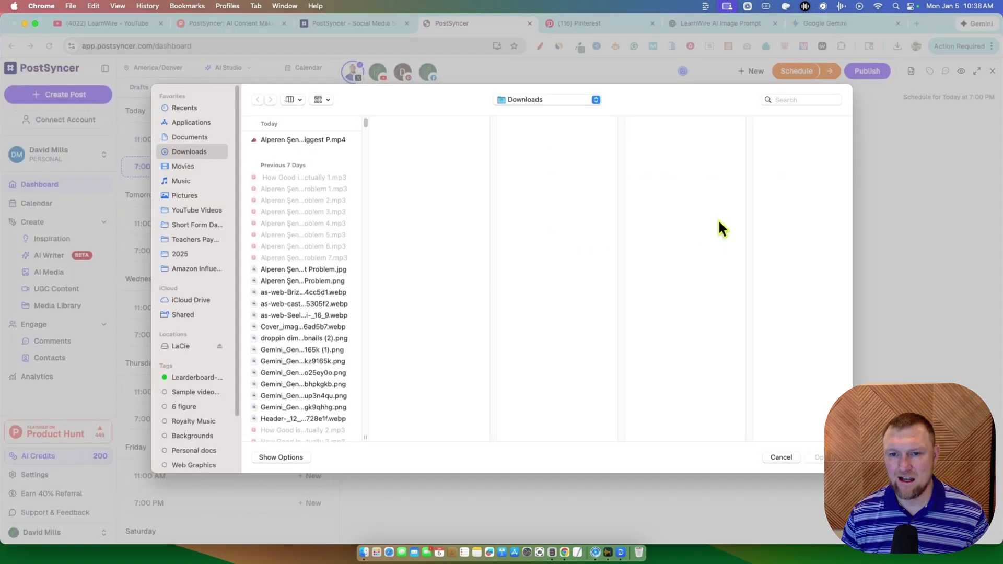
click(304, 152)
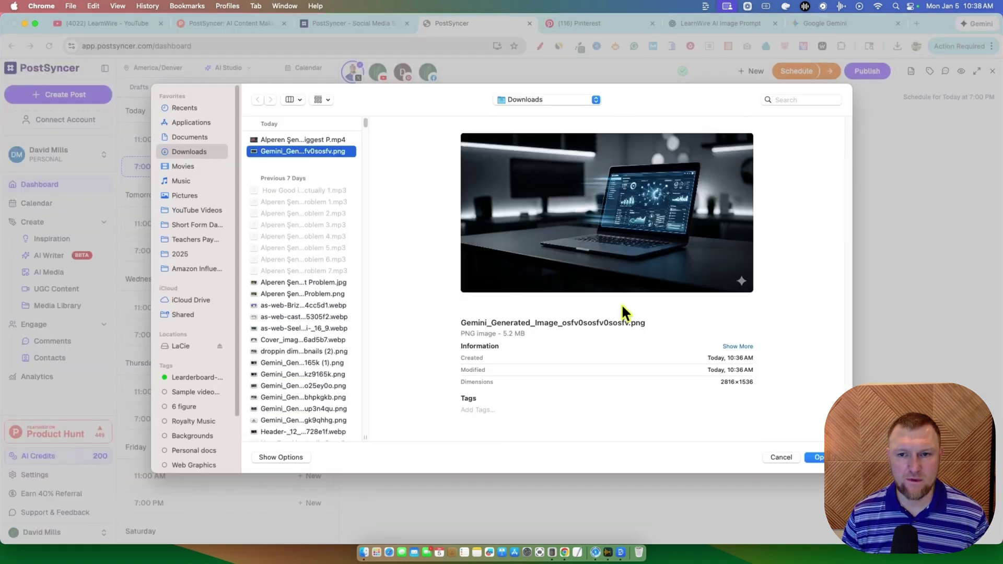
click(815, 456)
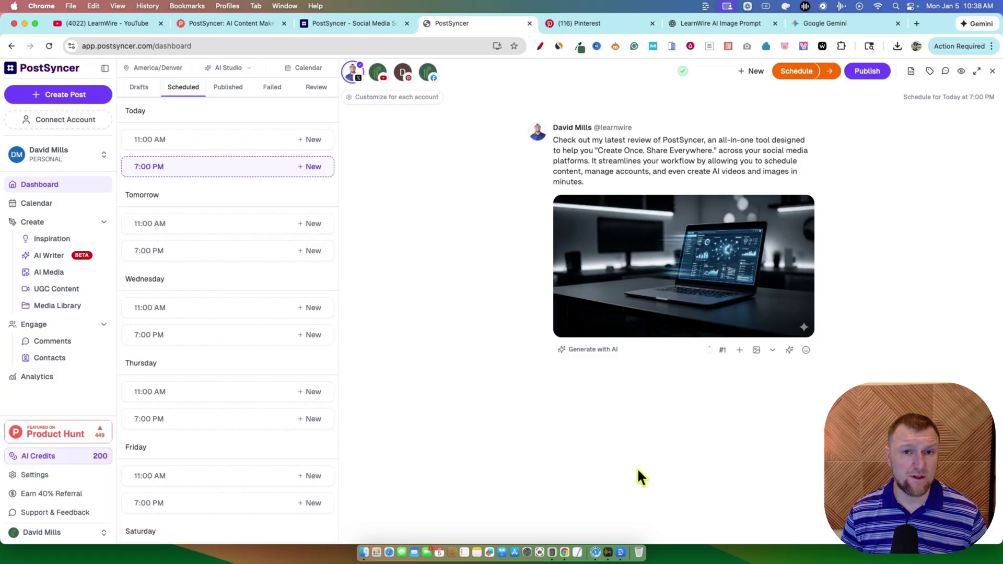
Add YouTube, Pinterest and Facebook as destinations and review the other Add media sources.
click(377, 71)
click(402, 72)
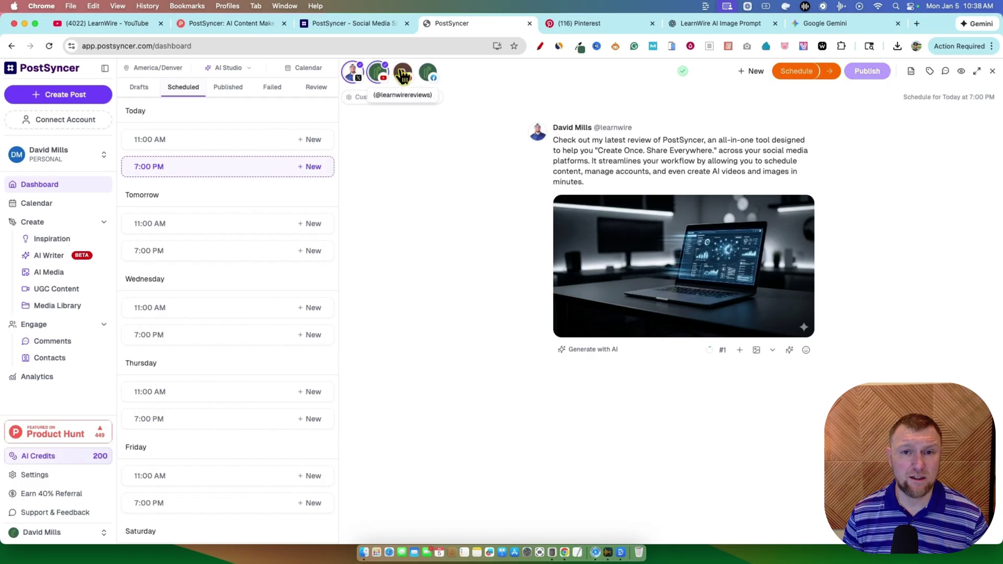
click(428, 72)
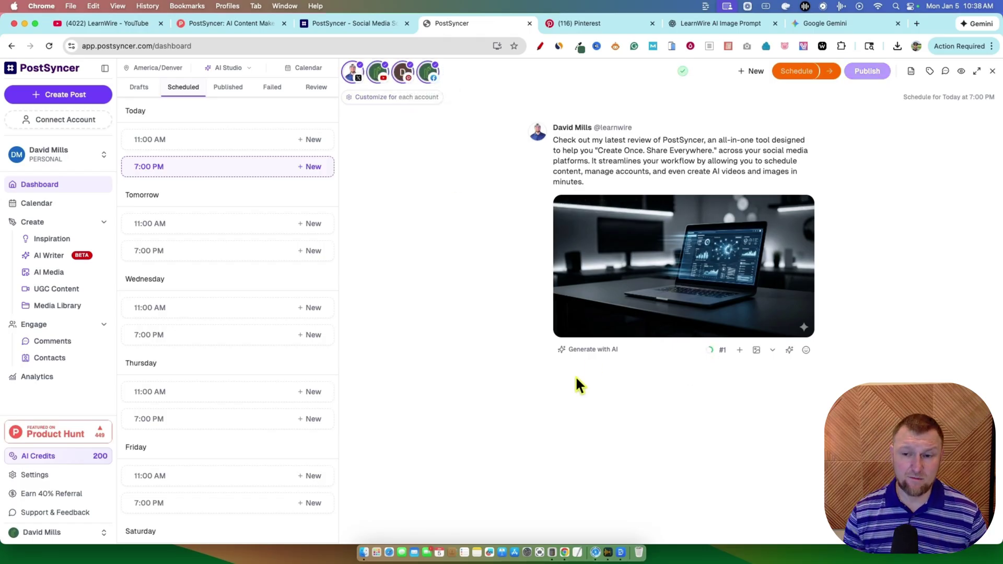
mouse_move(709, 352)
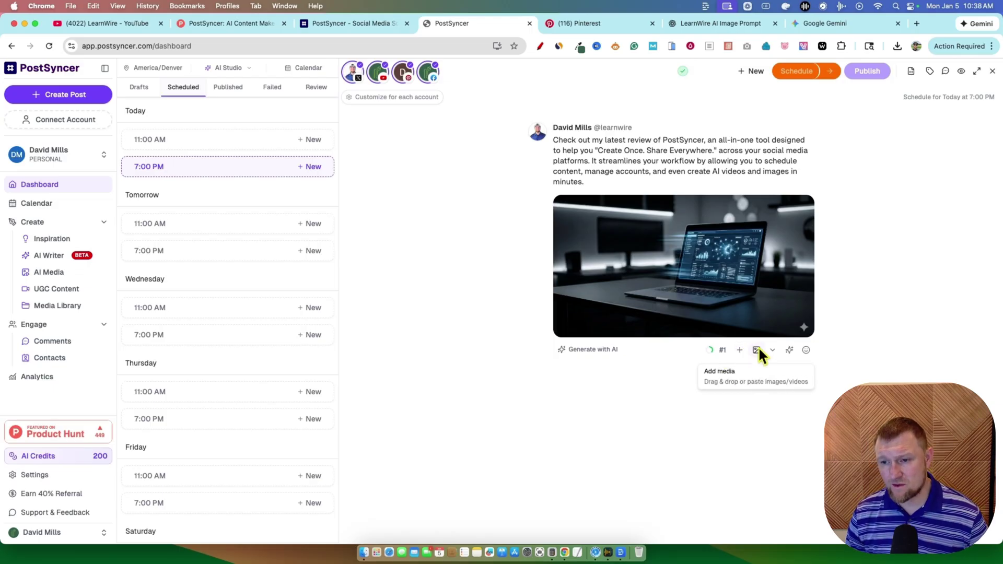
click(773, 349)
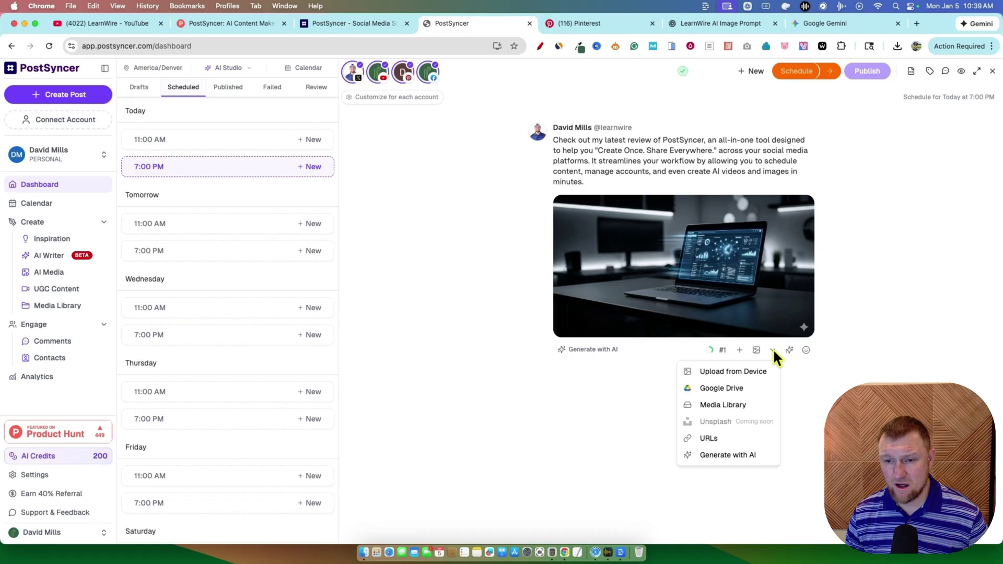
click(772, 349)
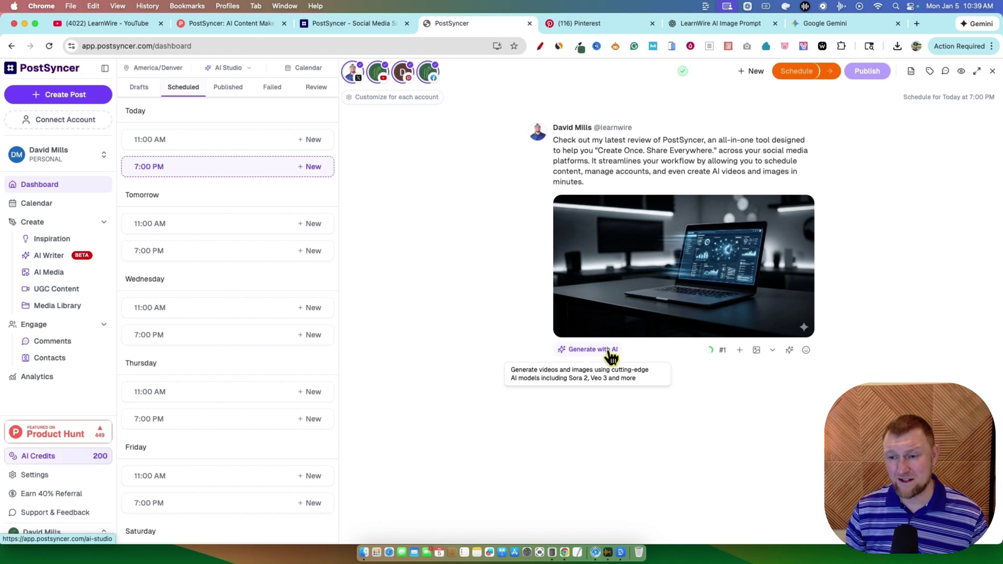
Rewrite the caption with relevant emojis via PostSyncer AI and deselect YouTube as a destination.
click(789, 350)
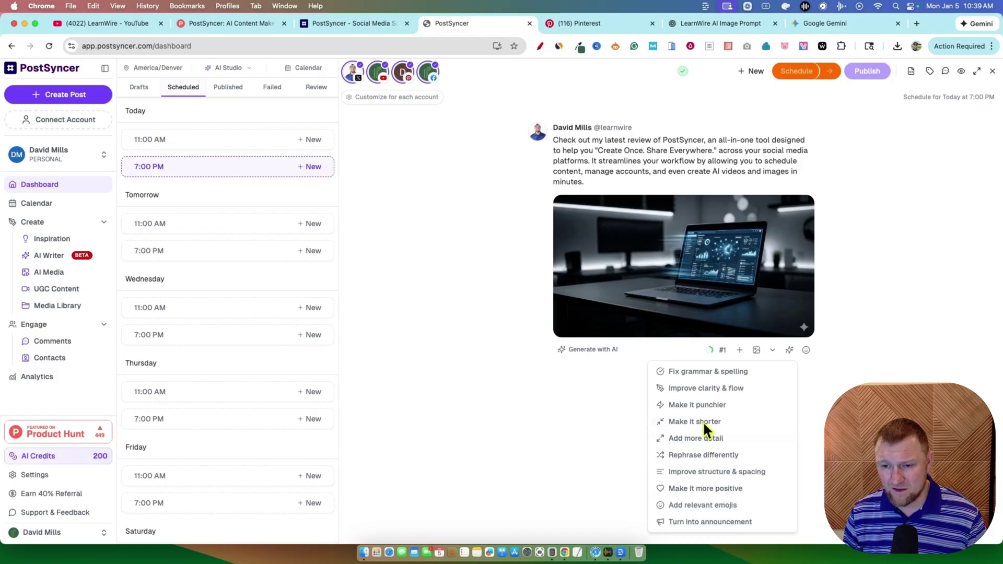
click(713, 506)
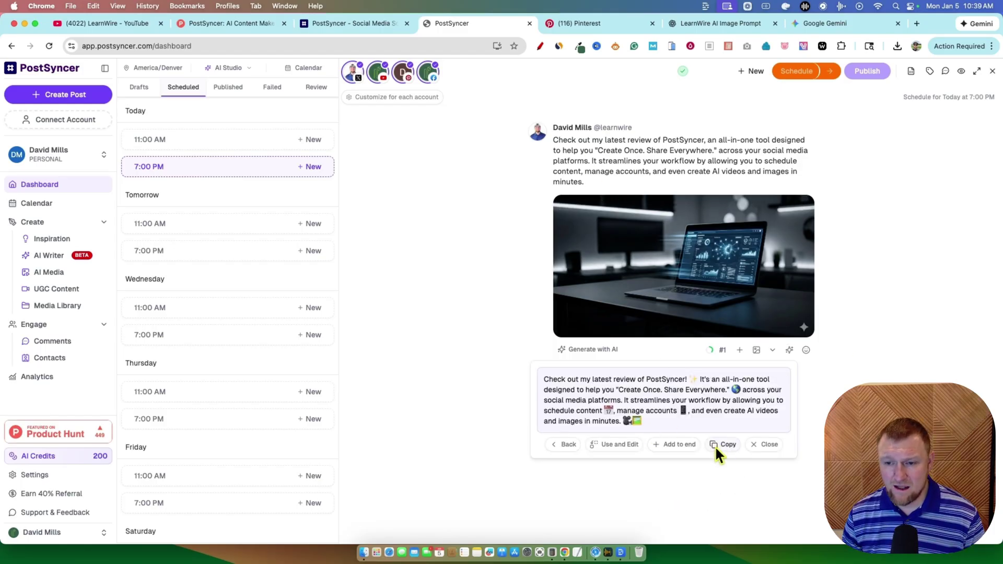
click(620, 443)
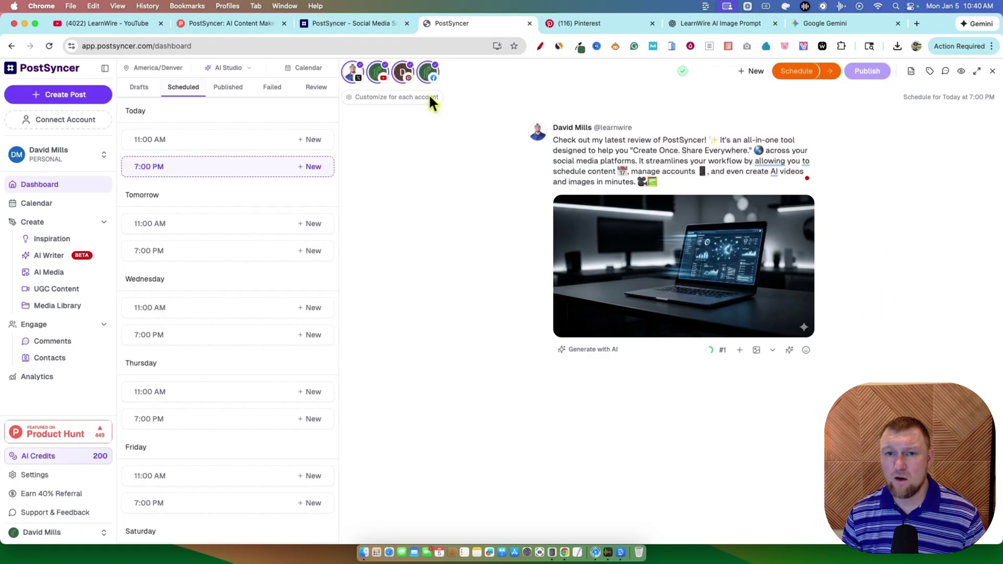
click(382, 79)
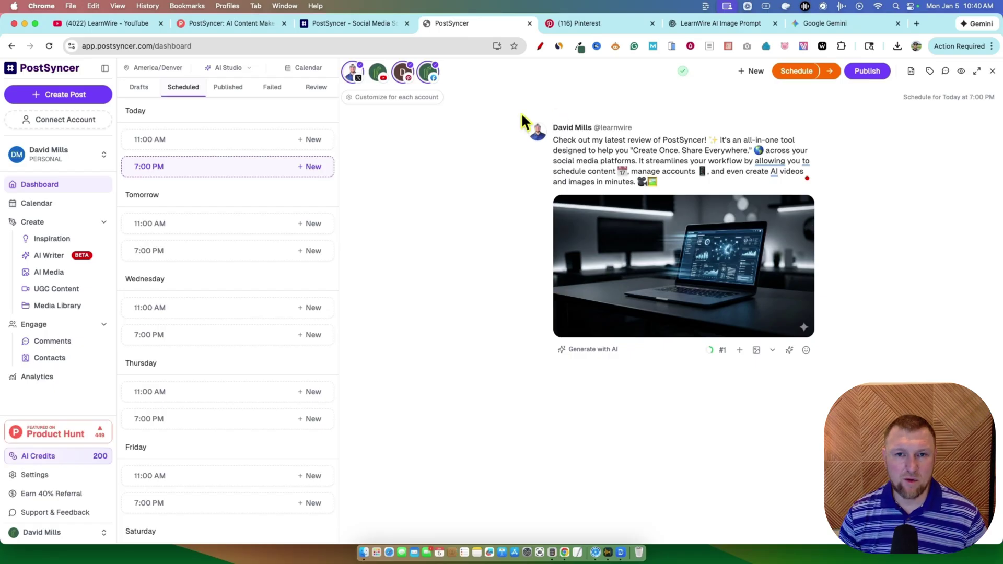
Check the schedule date picker without changes, then publish the post immediately to the three selected accounts.
click(798, 70)
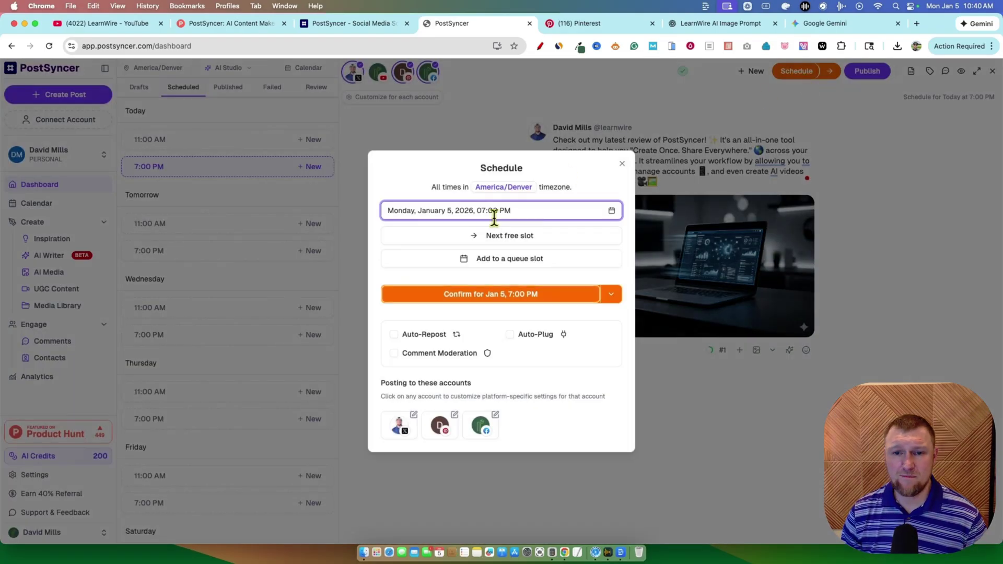
click(611, 211)
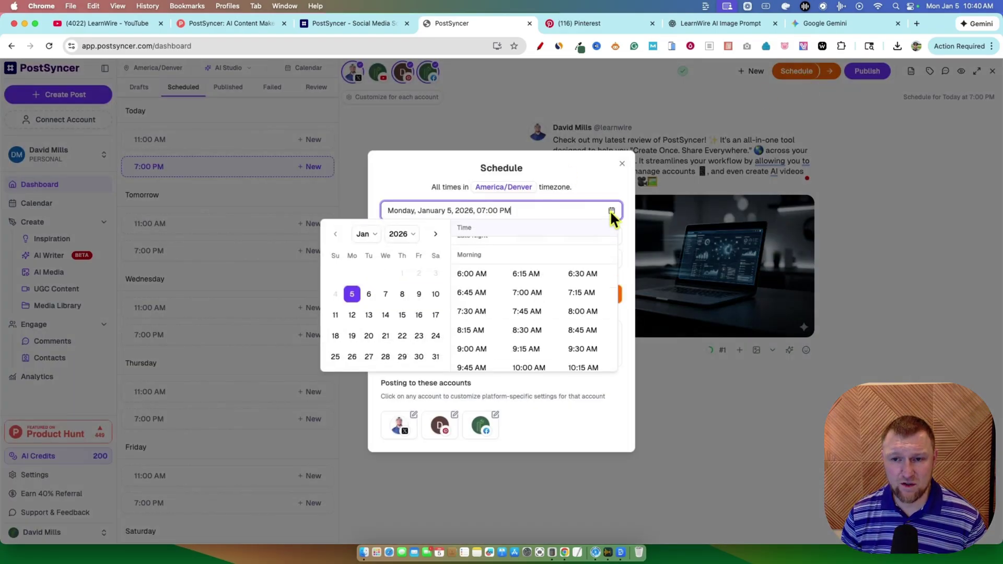
click(555, 172)
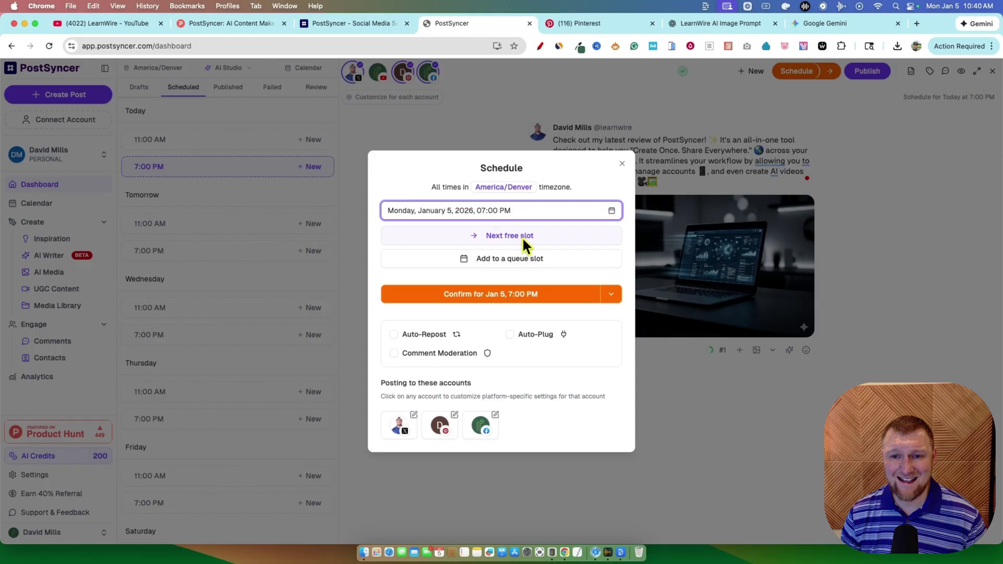
click(510, 293)
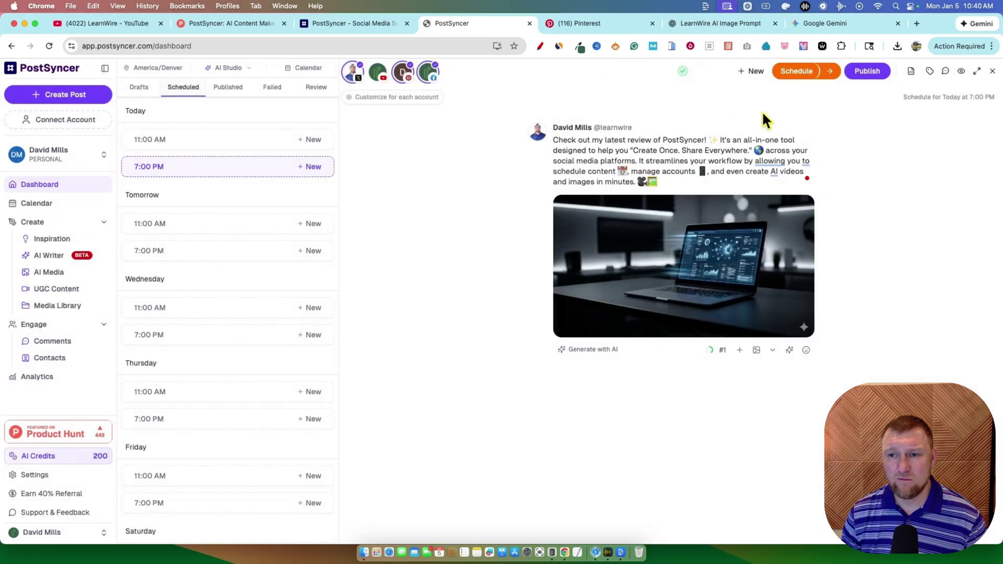
click(869, 70)
key(Return)
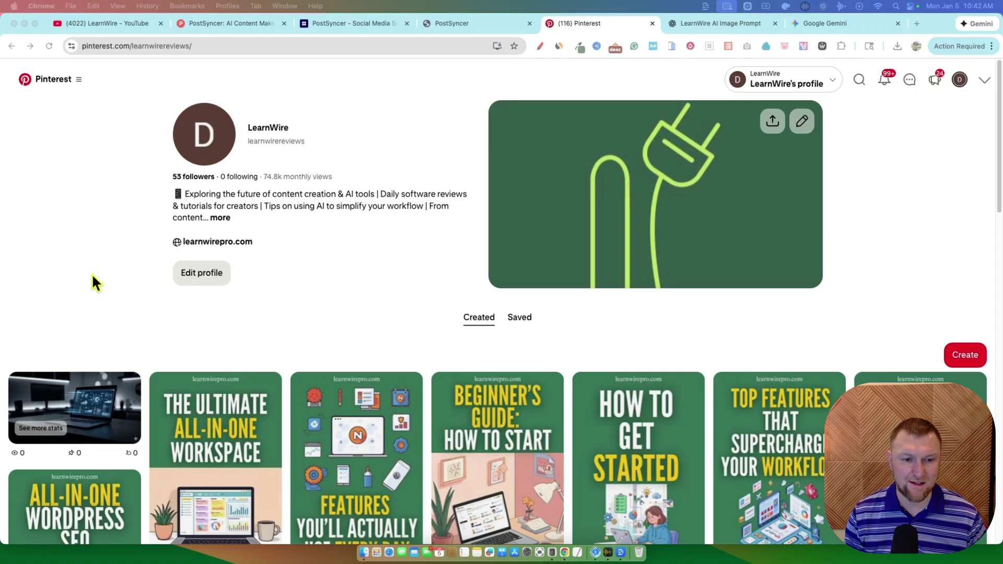
Open the new laptop pin on Pinterest and select its full emoji caption to check it.
click(91, 414)
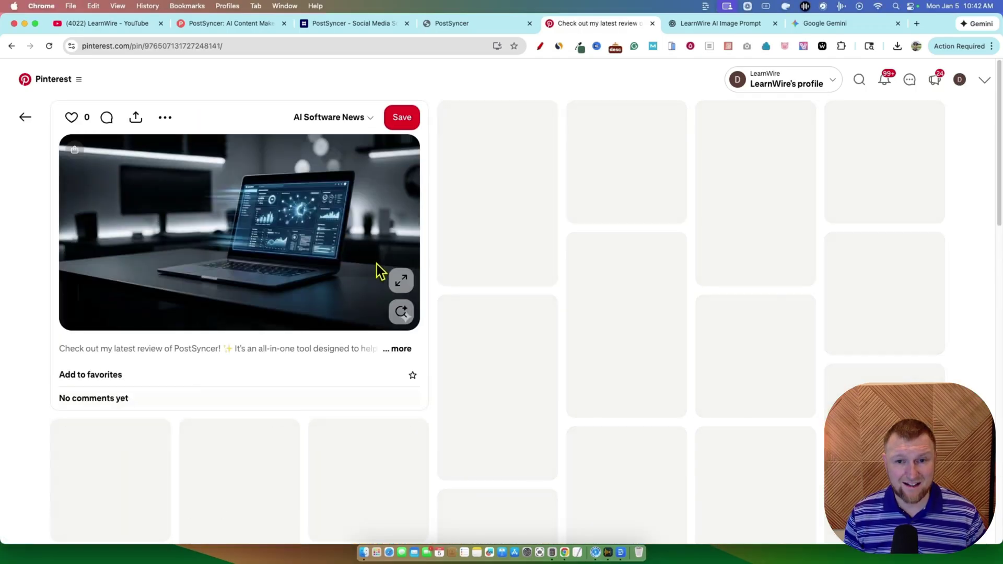
scroll(156, 293, down, 5)
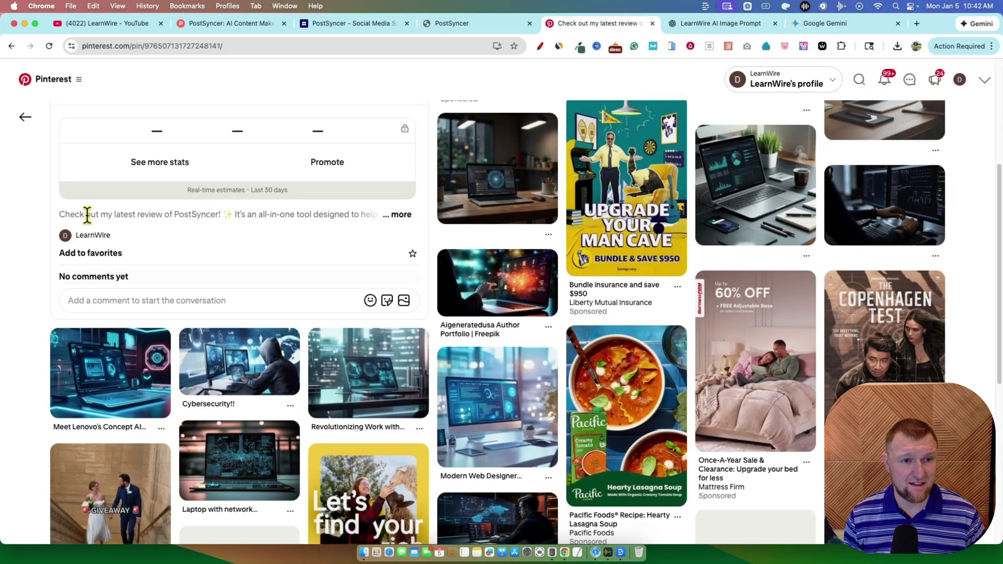
triple_click(85, 214)
scroll(329, 289, up, 5)
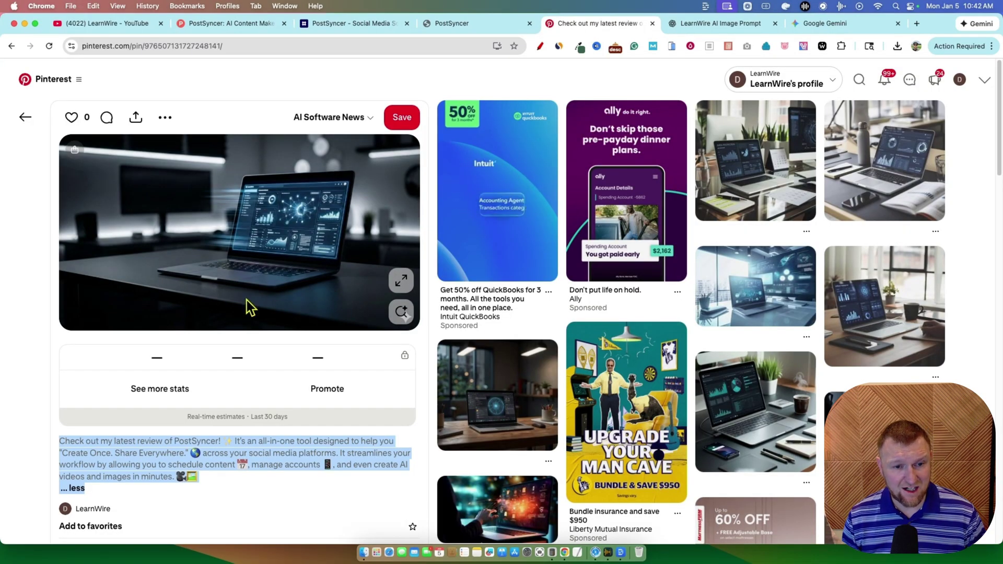
Open X in a new tab and expand the first post's review caption.
click(916, 23)
text(tw)
key(Return)
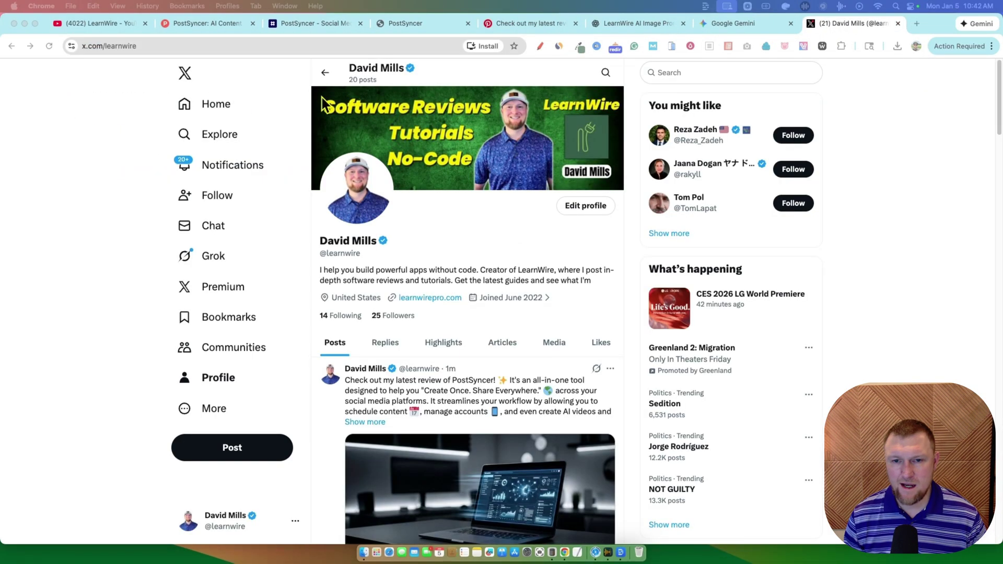
scroll(515, 334, down, 3)
click(381, 300)
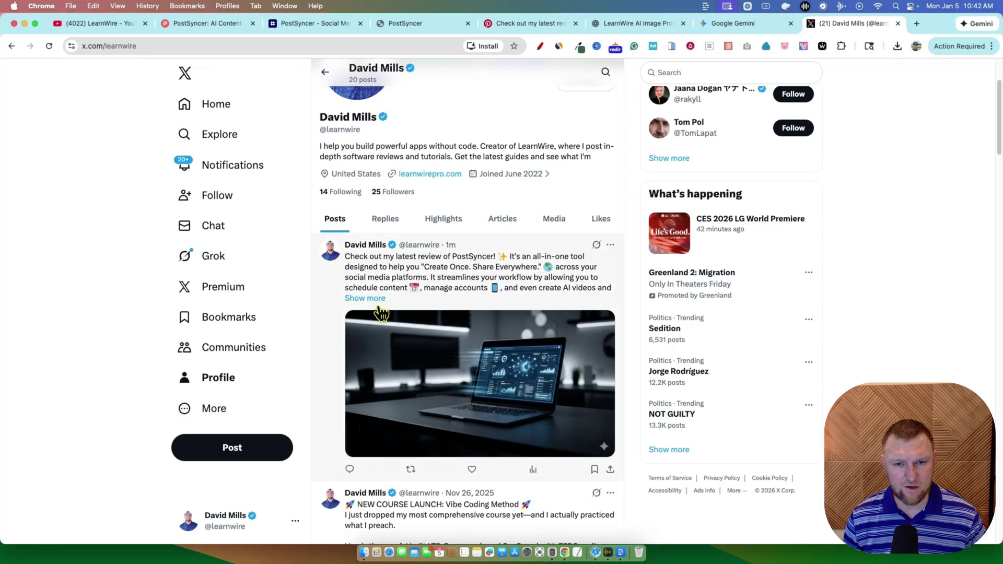
drag(355, 257, 538, 311)
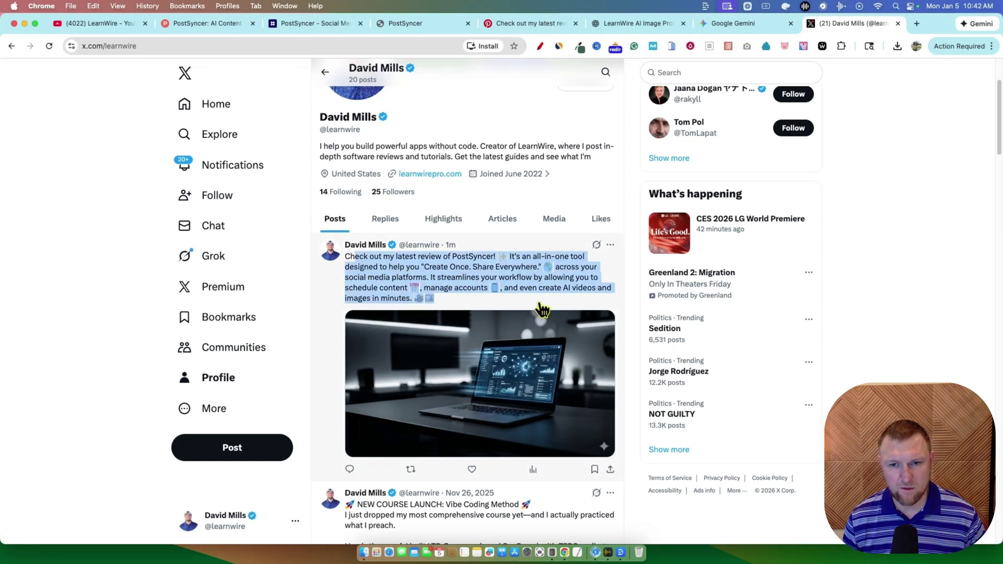
scroll(522, 346, down, 2)
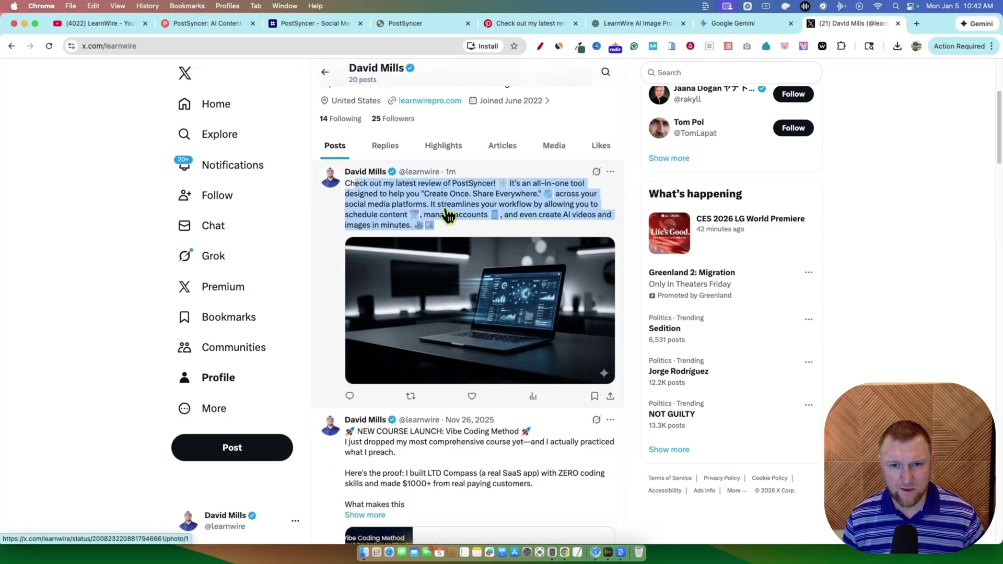
click(386, 197)
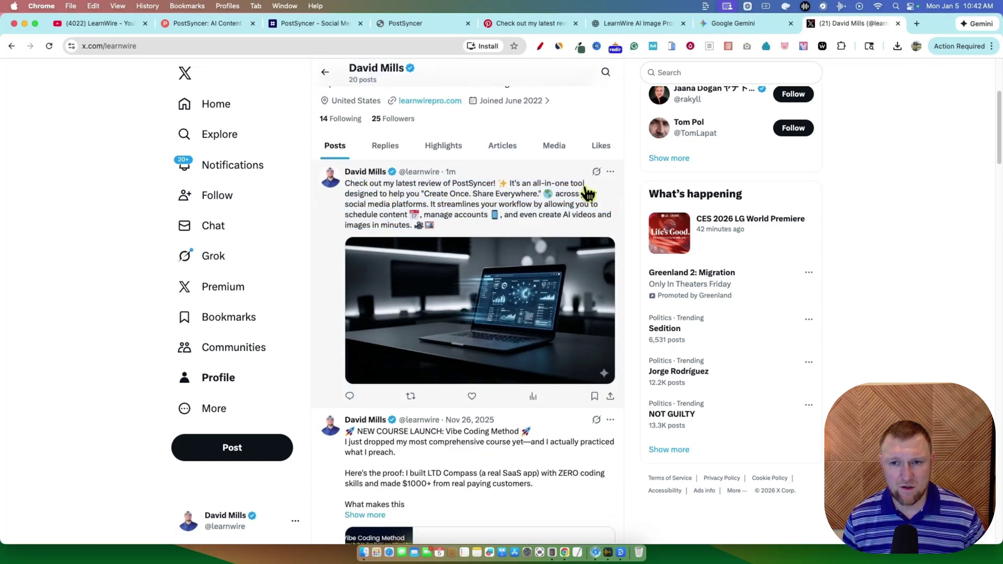
Open the review post's detail page and delete it from the X profile.
click(612, 178)
click(437, 226)
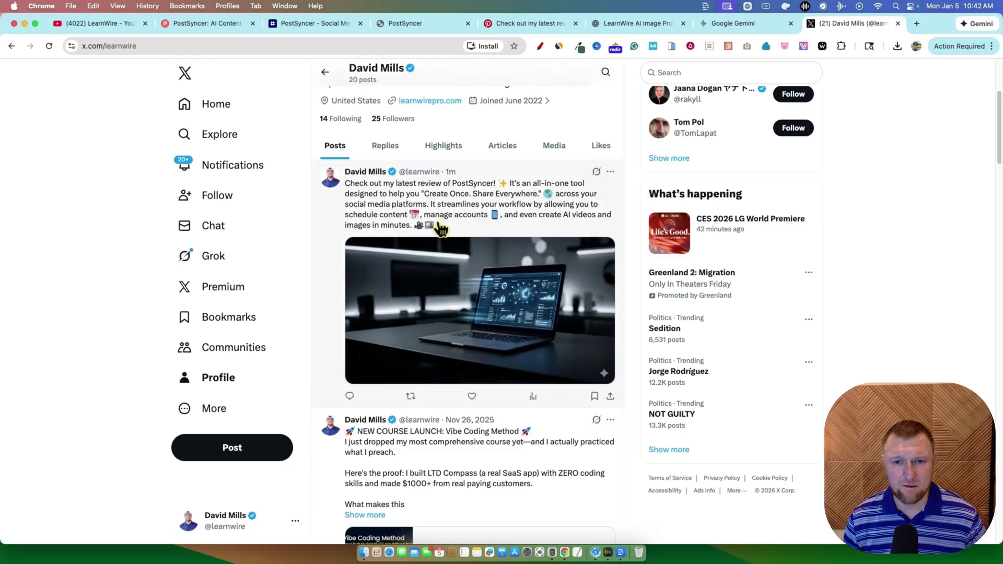
click(532, 232)
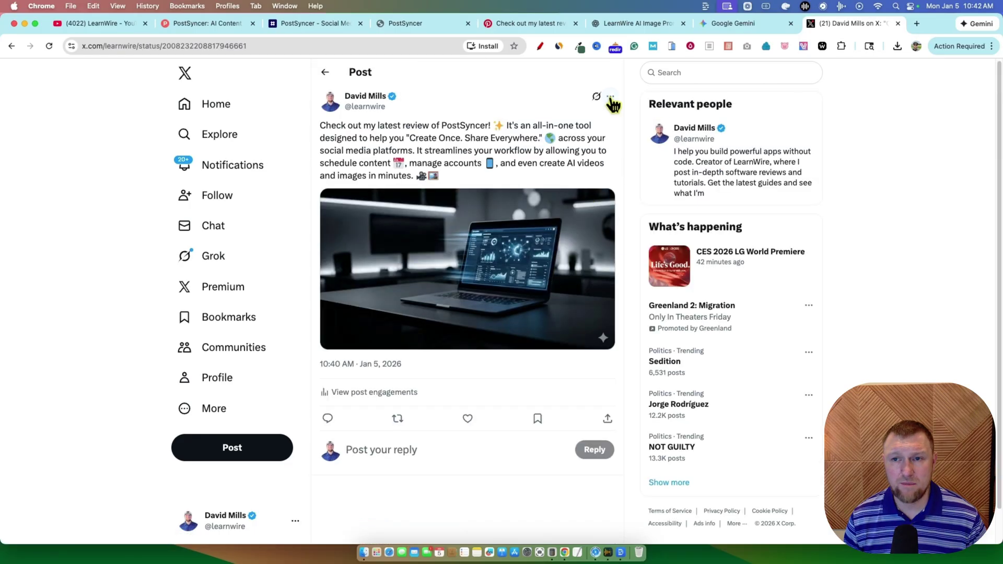
click(609, 102)
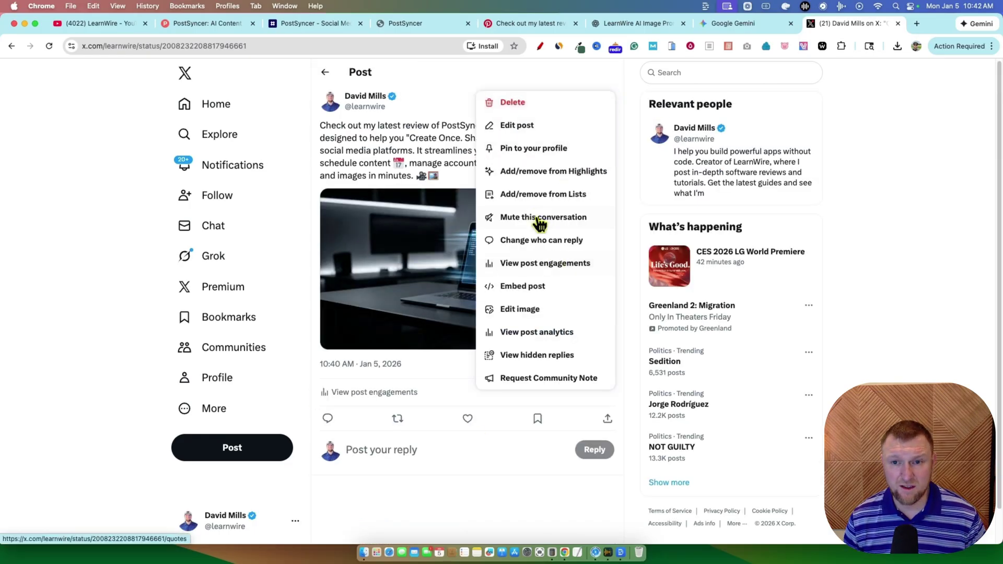
click(518, 105)
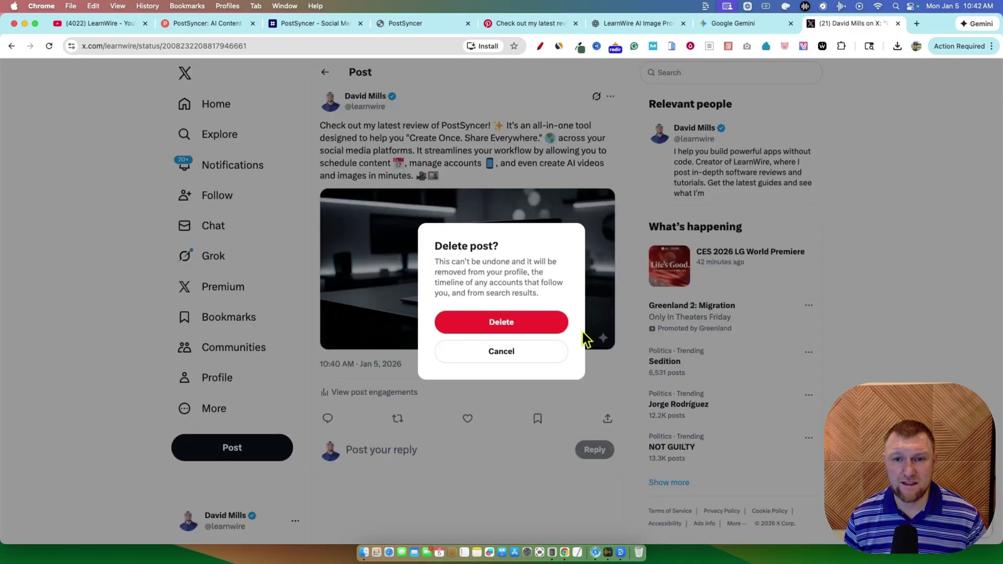
click(517, 329)
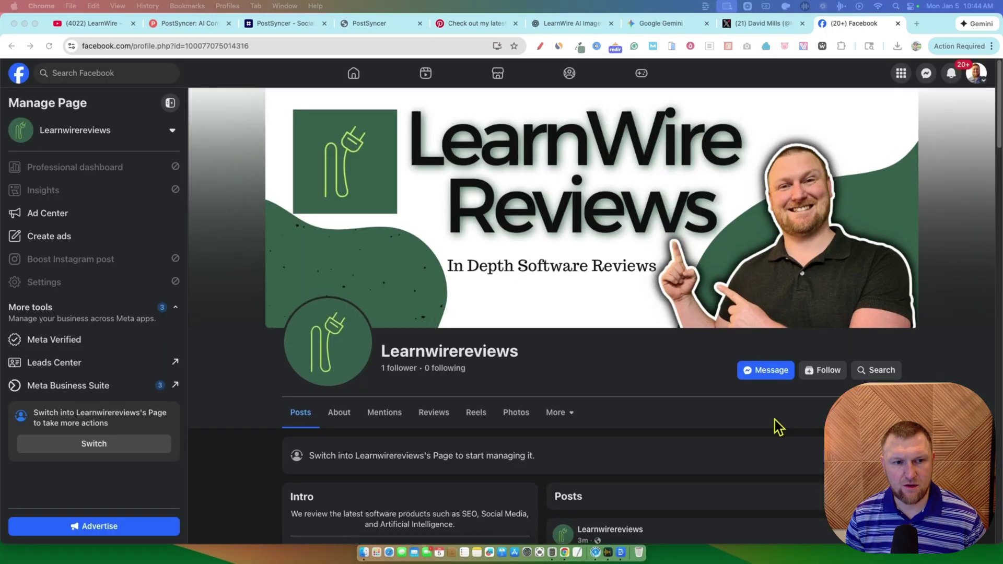
Scroll to the Facebook laptop post, expand its full caption, then return to PostSyncer.
scroll(775, 418, down, 5)
scroll(775, 413, down, 3)
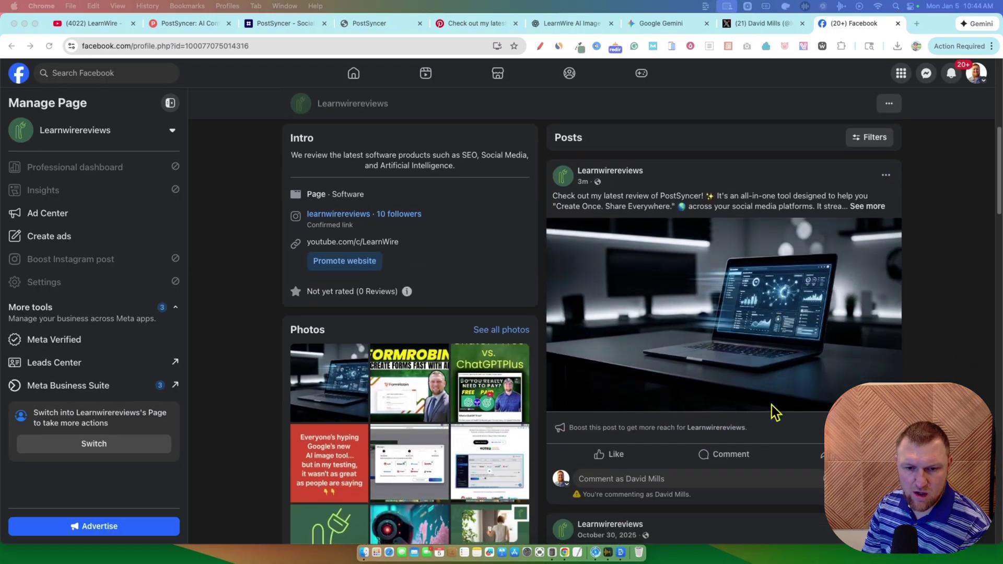
scroll(800, 433, up, 1)
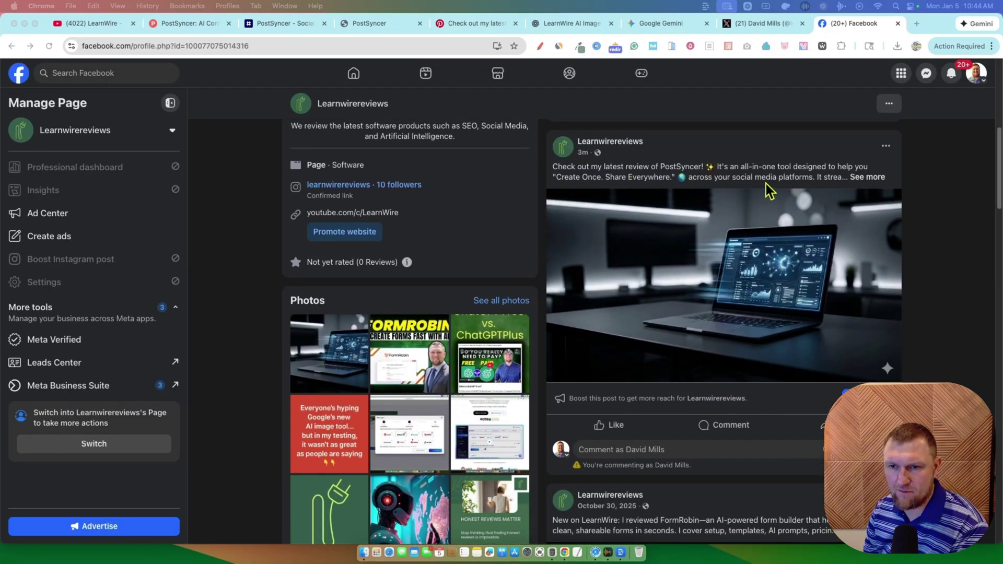
double_click(876, 177)
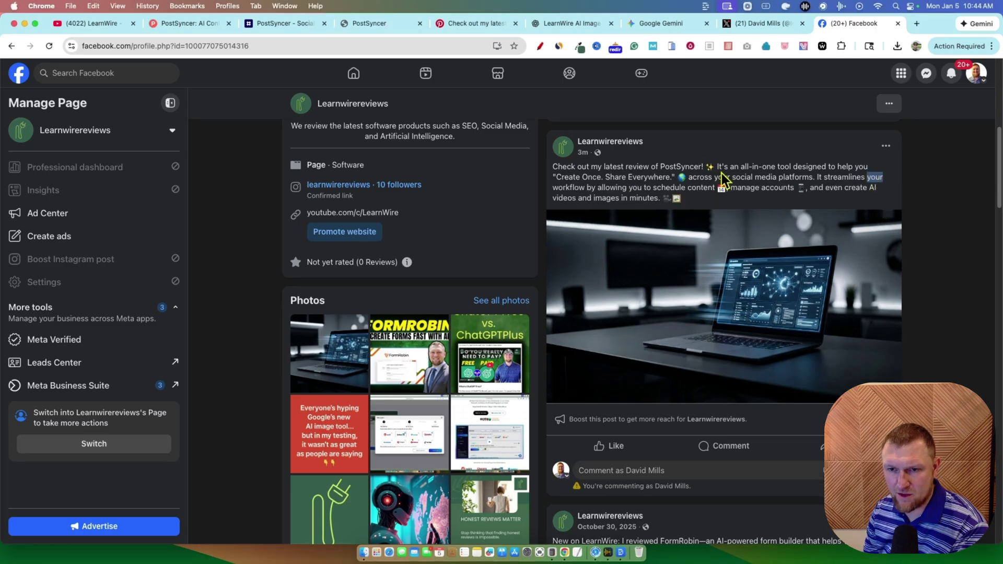
scroll(770, 448, up, 8)
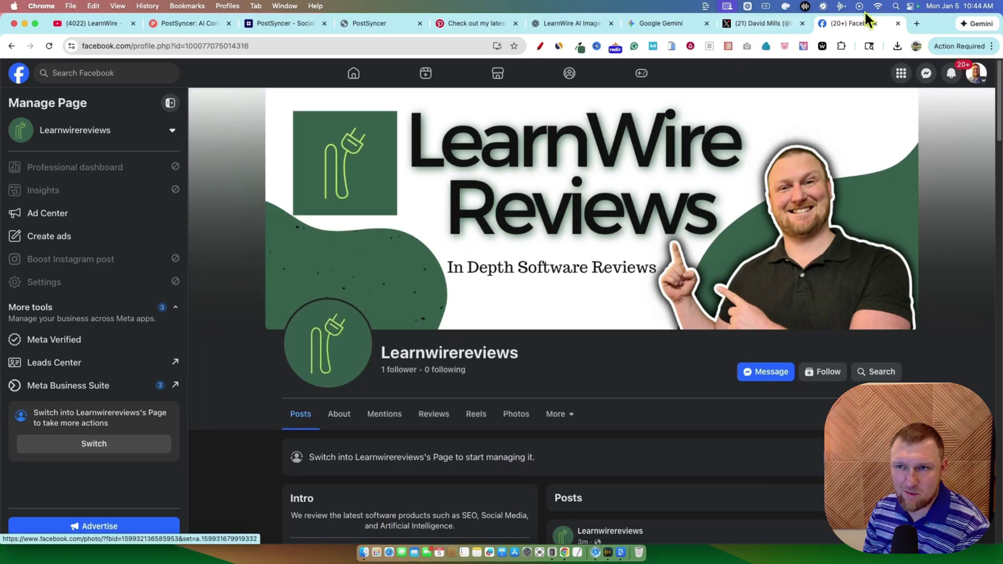
key(super+4)
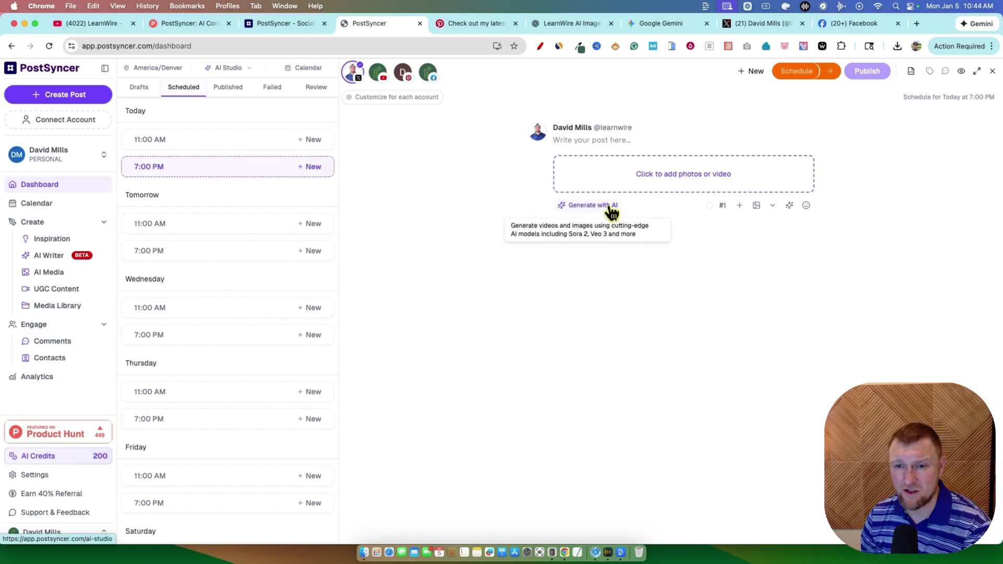
Open PostSyncer's AI Media generator and switch it from Video to Image generation.
click(610, 208)
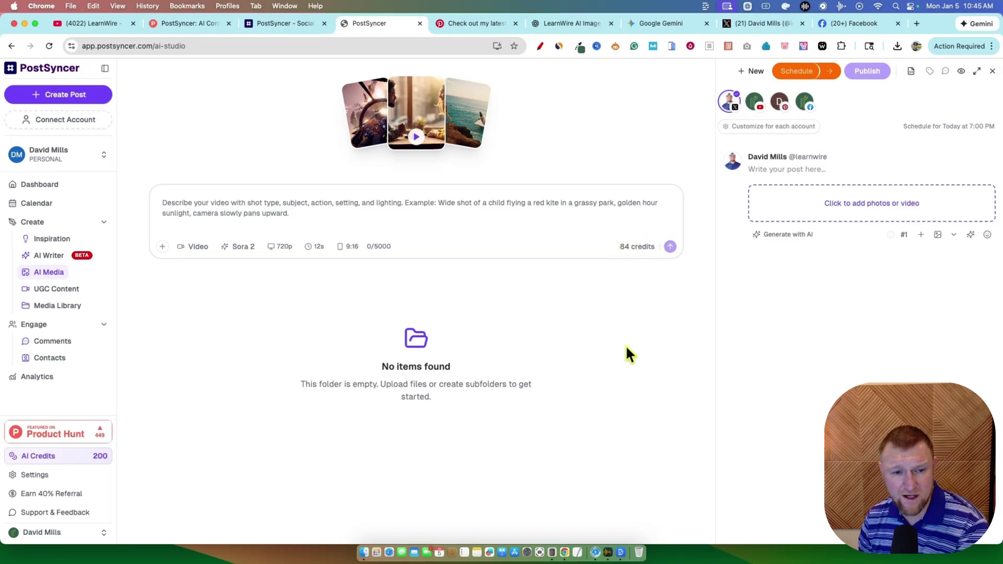
drag(269, 307, 192, 253)
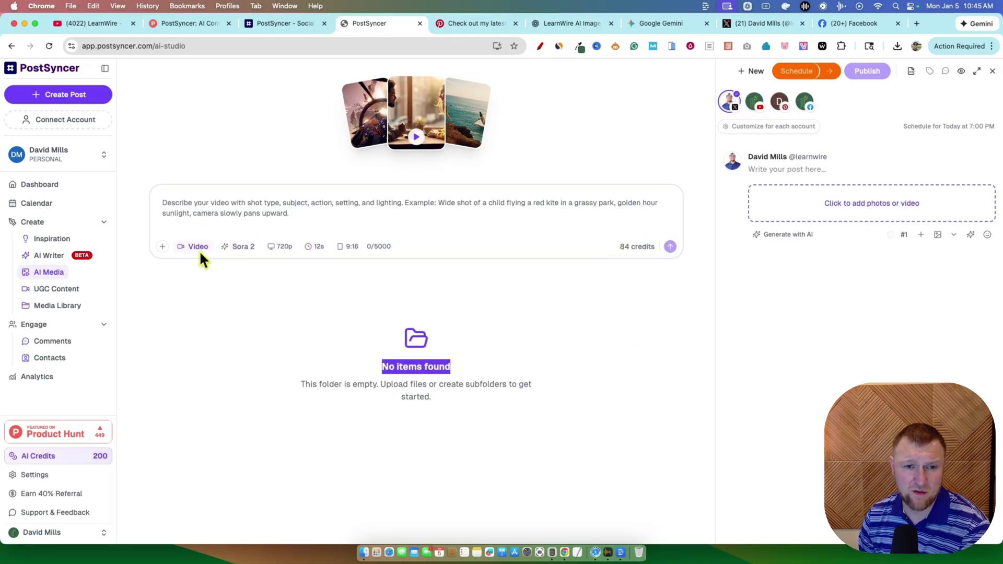
click(196, 246)
click(202, 227)
click(198, 243)
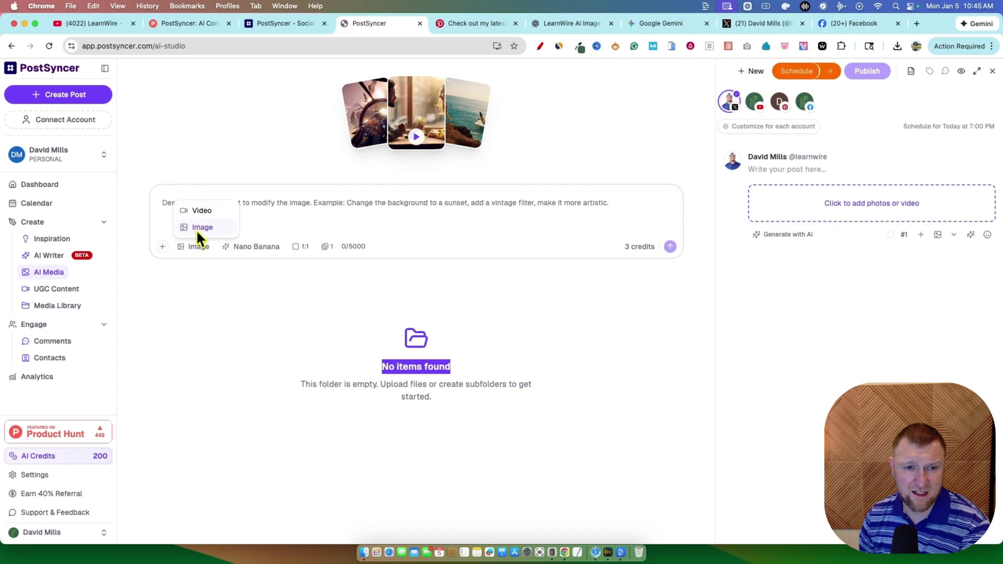
click(200, 228)
Paste the Gemini laptop-graphic prompt into the prompt box and run the image generation.
click(263, 204)
click(664, 24)
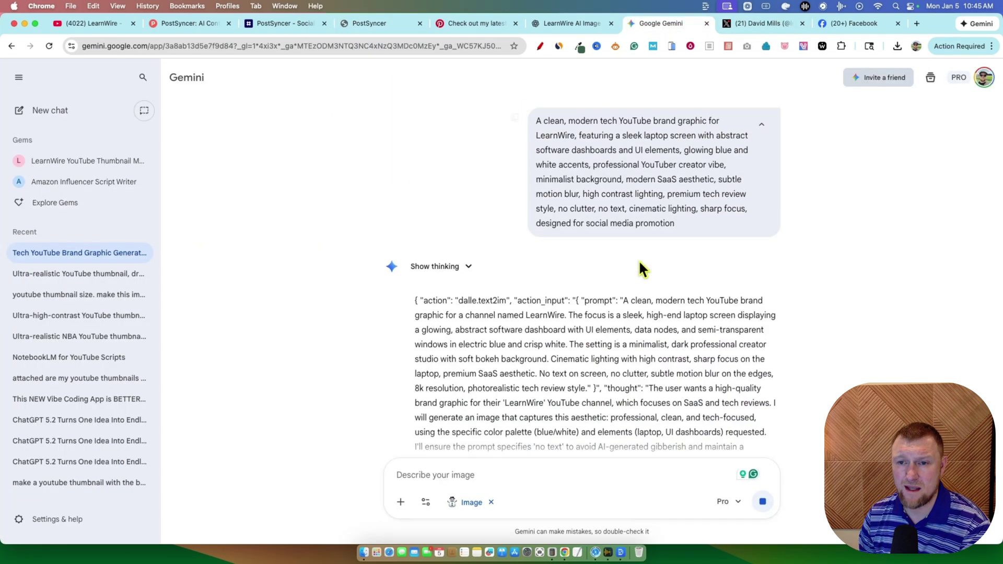
click(369, 23)
text(A clean, modern tech YouTube brand graphic for LearnWire, featuring a sleek laptop screen with abstract software dashboards and UI elements, glowing blue and white accents, professional YouTuber creator vibe, minimalist background, modern SaaS aesthetic, subtle motion blur, high contrast lighting, premium tech review style, no clutter, no text, cinematic lighting, sharp focus, designed for social media promotion)
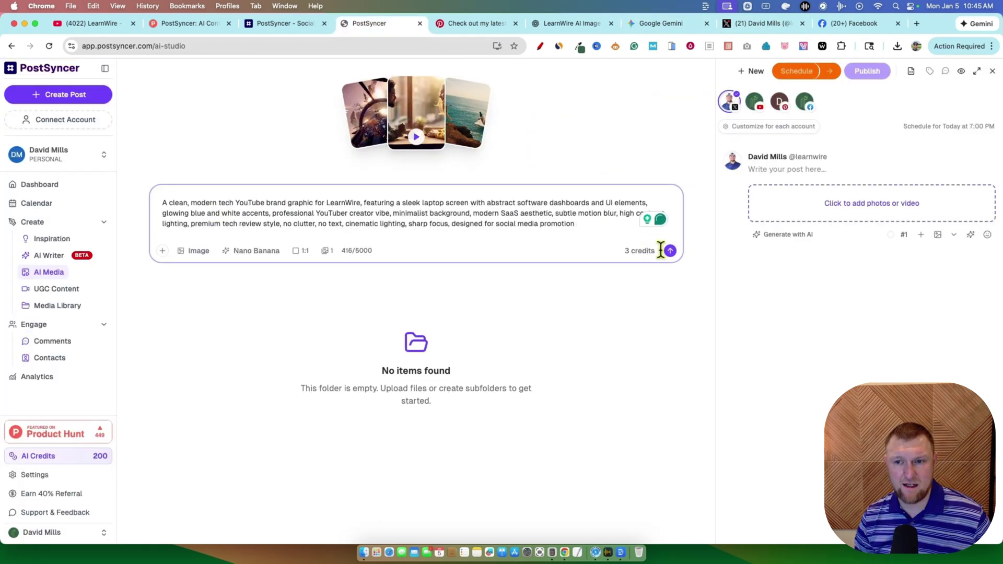
click(670, 251)
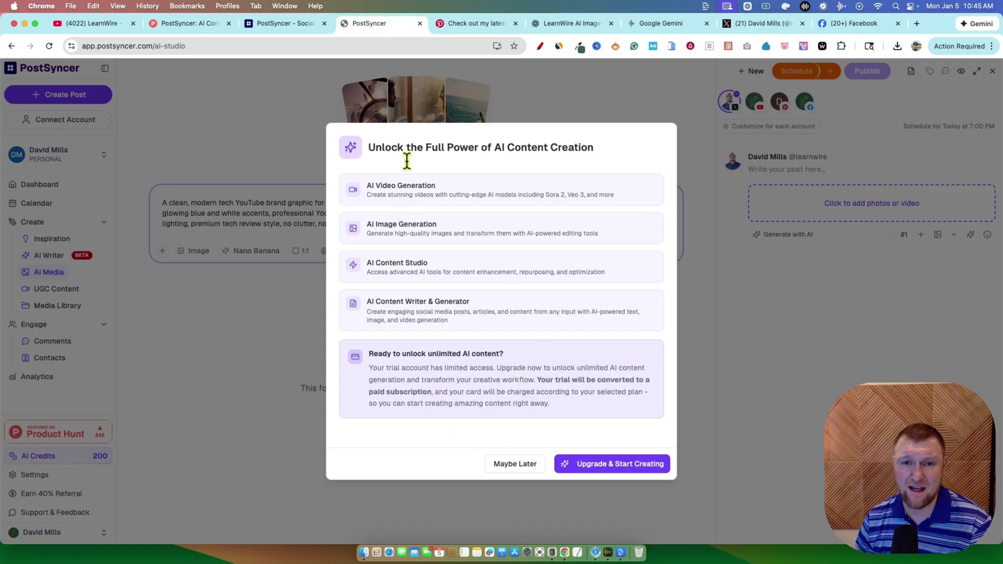
click(515, 464)
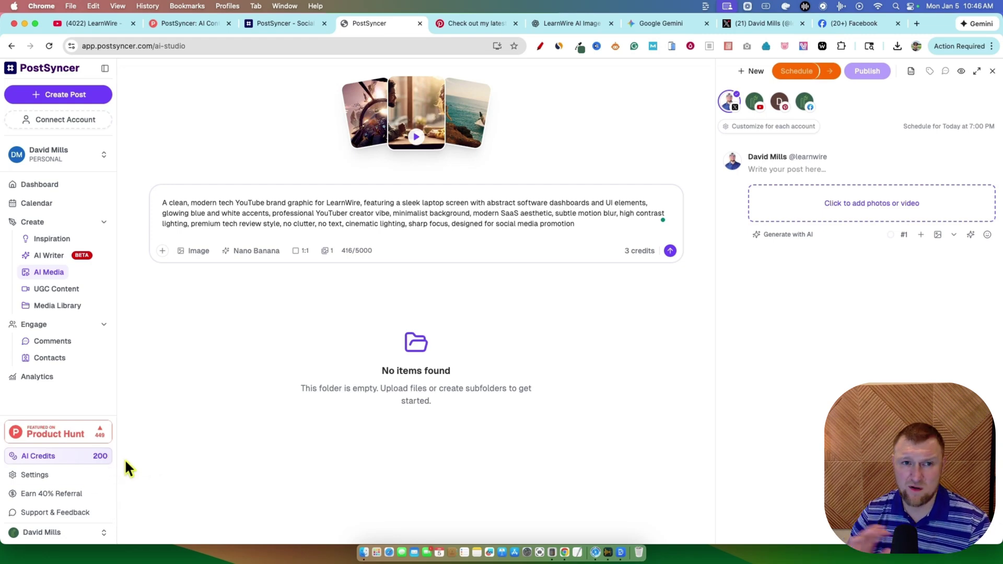
Open the Inspiration feed and browse trending posts for topics like Digital Workspace.
click(48, 237)
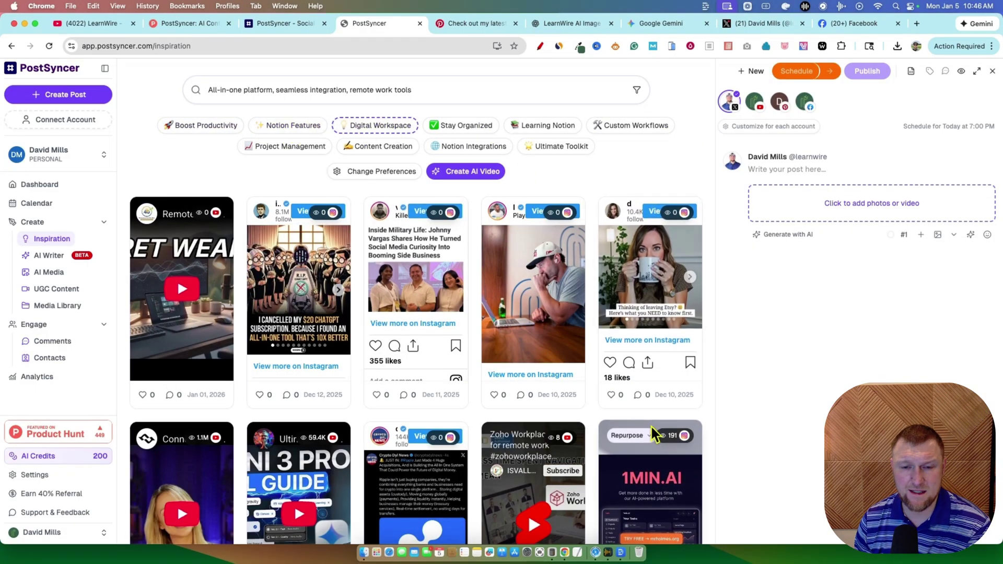
scroll(434, 309, down, 6)
scroll(613, 428, down, 5)
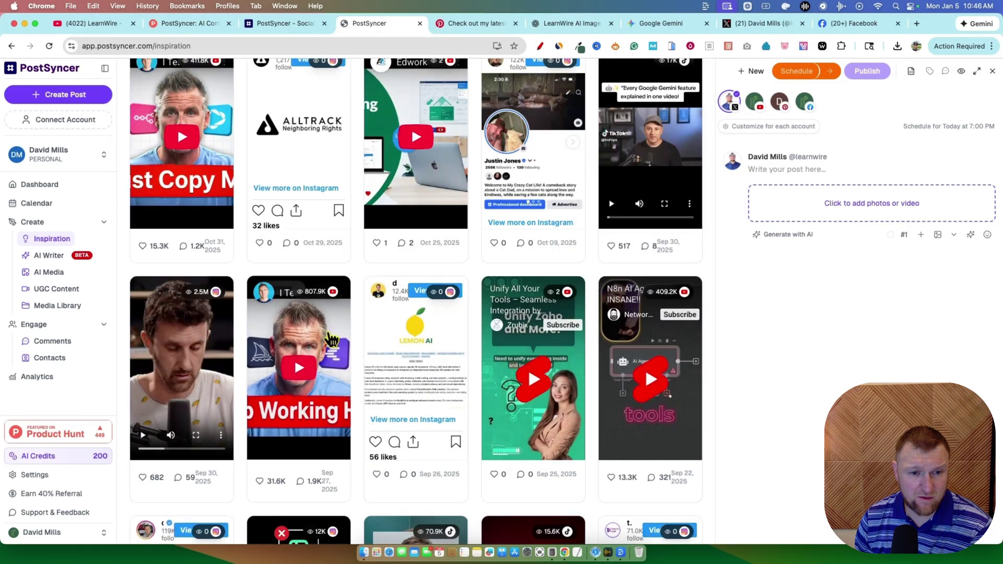
scroll(632, 423, down, 5)
scroll(601, 355, up, 15)
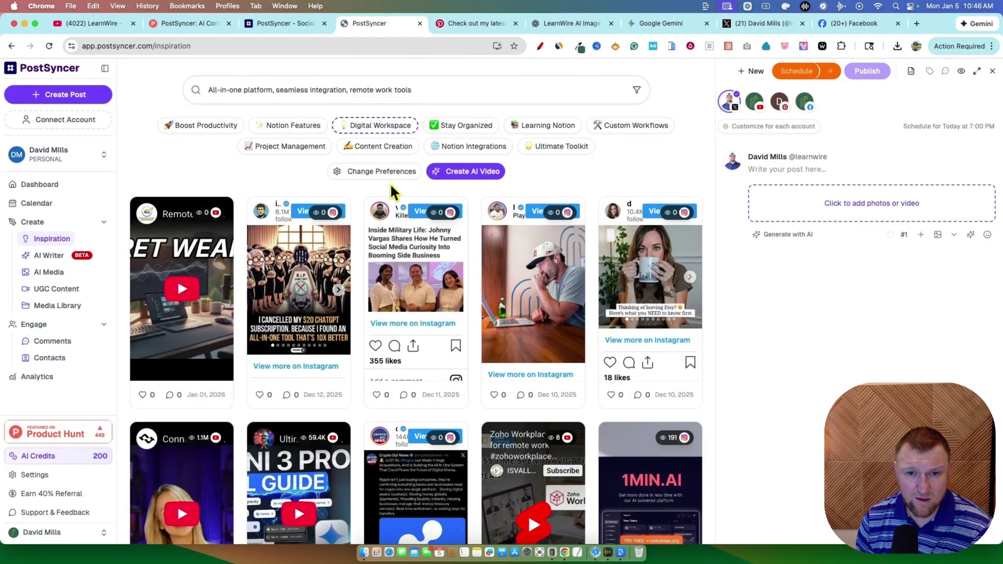
mouse_move(427, 215)
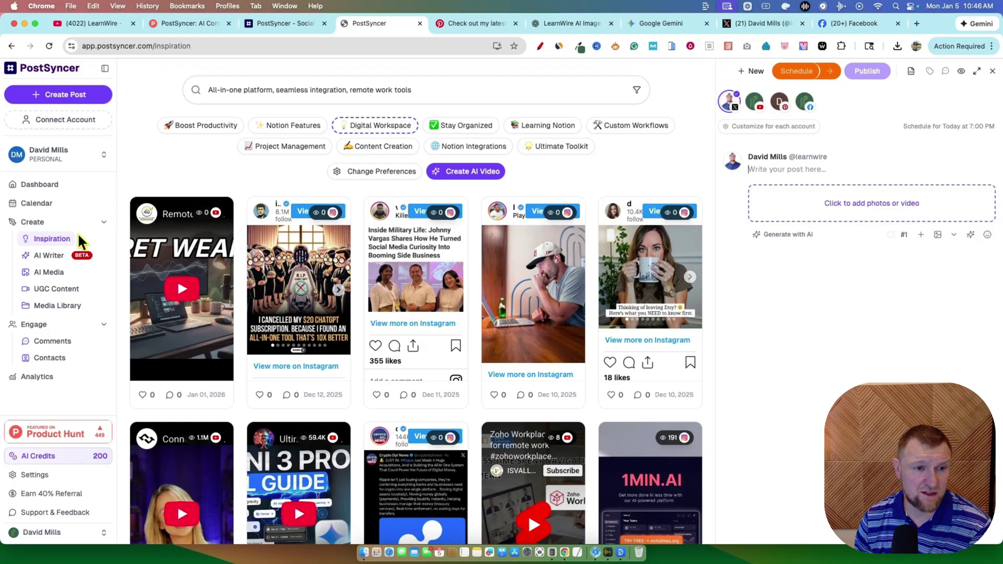
Paste the laptop-graphic prompt into the AI Content Agent, set Image output, and send it.
click(49, 256)
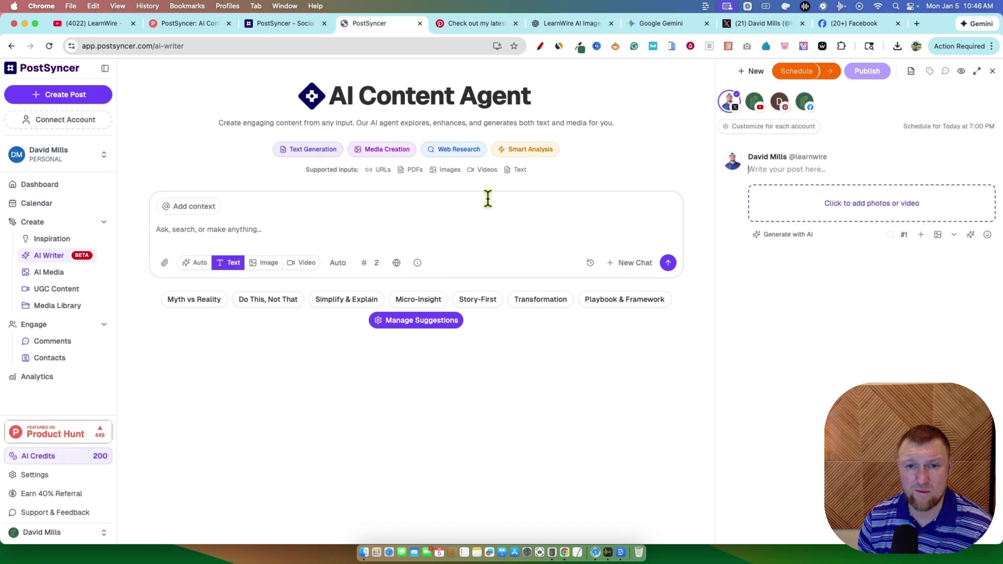
click(297, 229)
text(A clean, modern tech YouTube brand graphic for LearnWire, featuring a sleek laptop screen with abstract software dashboards and UI elements, glowing blue and white accents, professional YouTuber creator vibe, minimalist background, modern SaaS aesthetic, subtle motion blur, high contrast lighting, premium tech review style, no clutter, no text, cinematic lighting, sharp focus, designed for social media promotion)
click(276, 273)
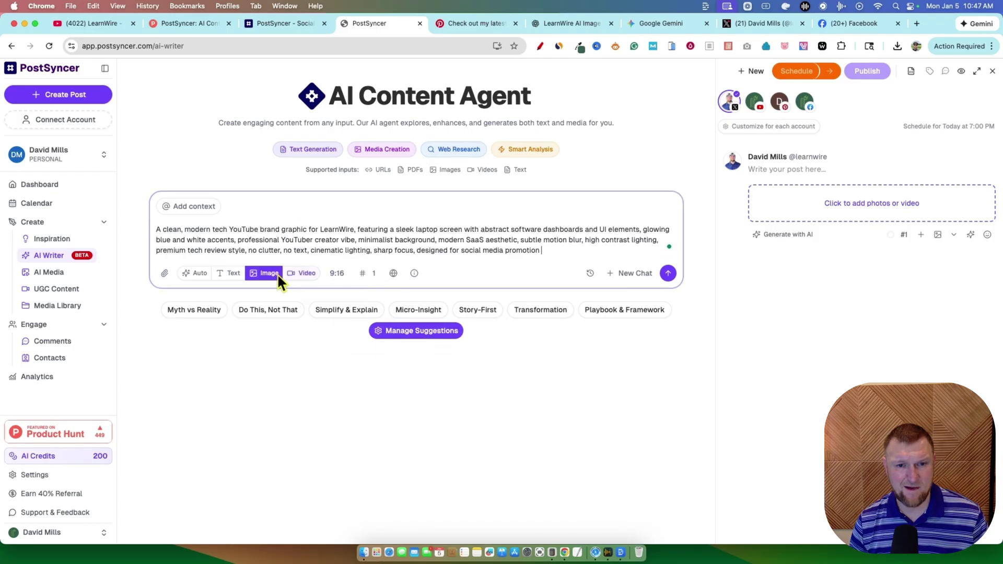
click(668, 273)
Dismiss the upgrade offer with Maybe Later and open the UGC Content video builder.
click(513, 464)
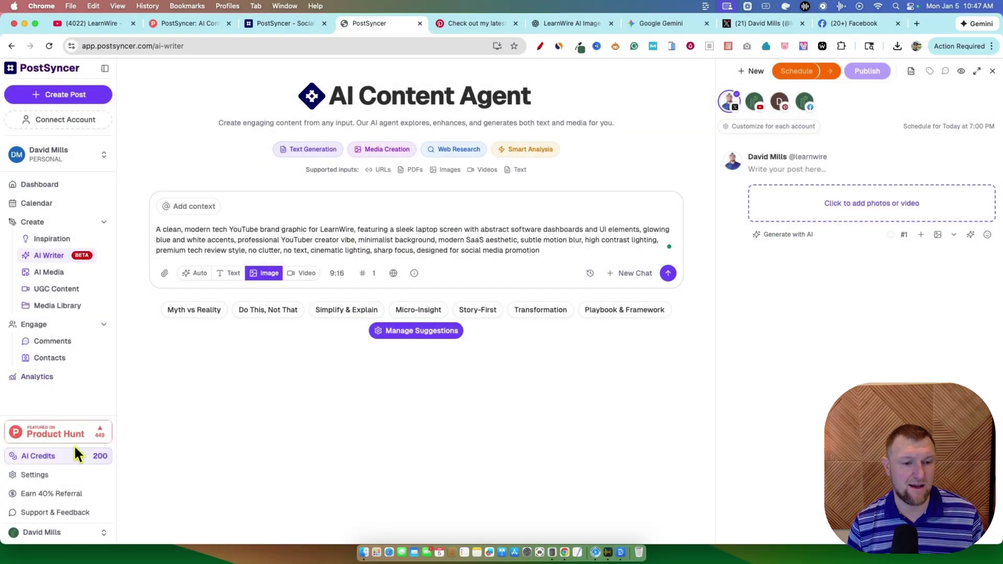
click(40, 280)
click(91, 290)
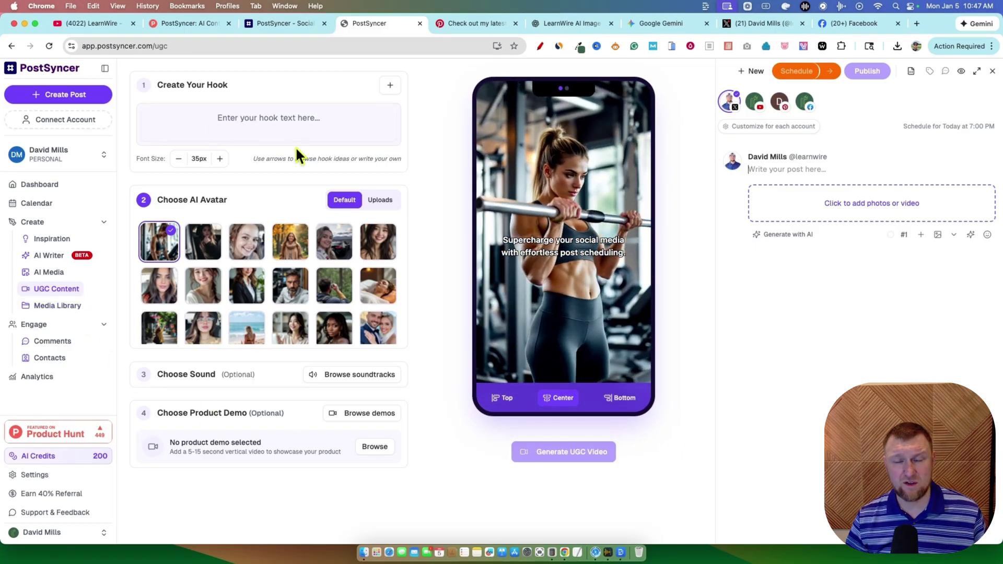
Show PostSyncer's Product Hunt launch page ranked #1 for the day with 453 points.
click(205, 26)
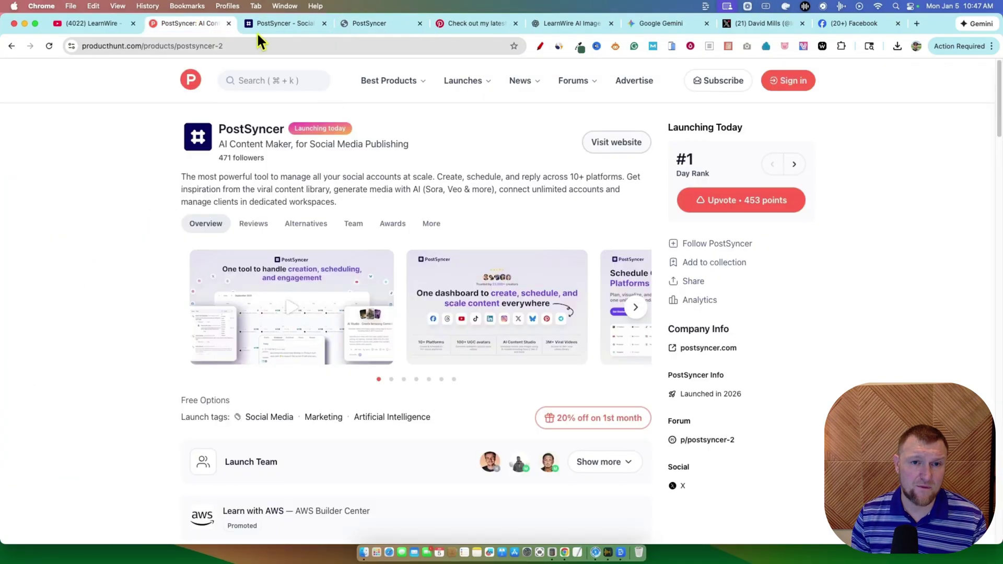